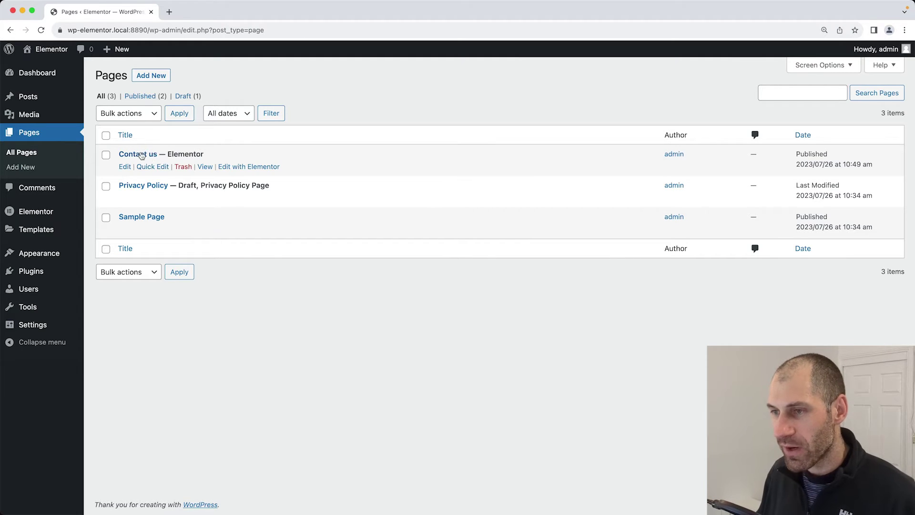
# Step: View the published Contact us page, then launch Edit with Elementor from the admin bar
pyautogui.click(205, 166)
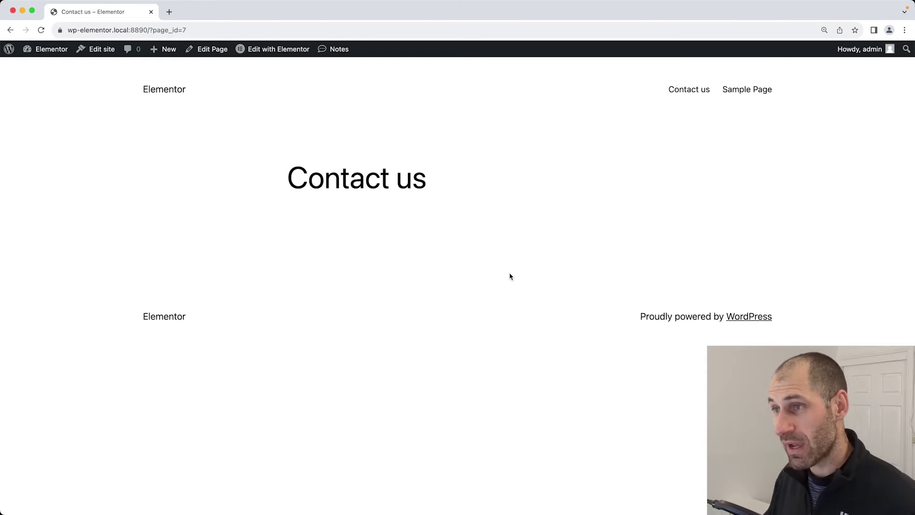
pyautogui.click(287, 51)
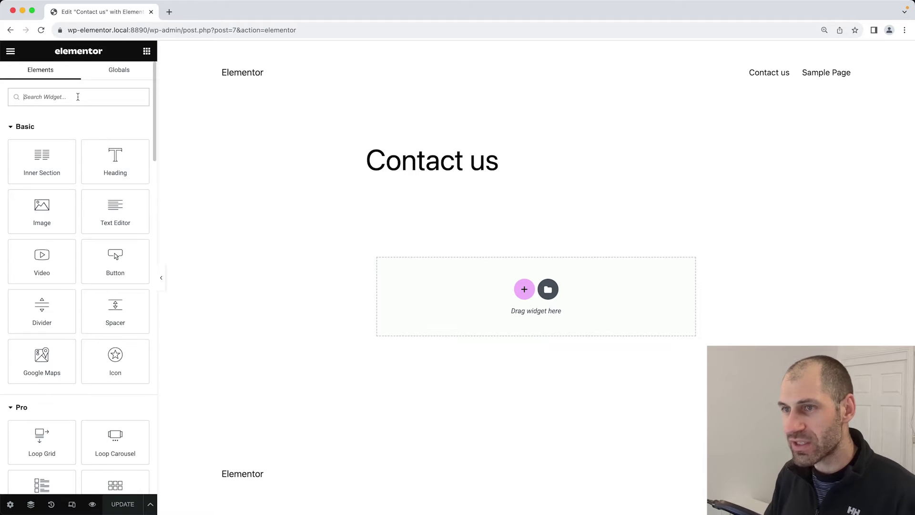
# Step: Search the widgets for 'form' and drop the Form widget below the Contact us heading
pyautogui.write('form')
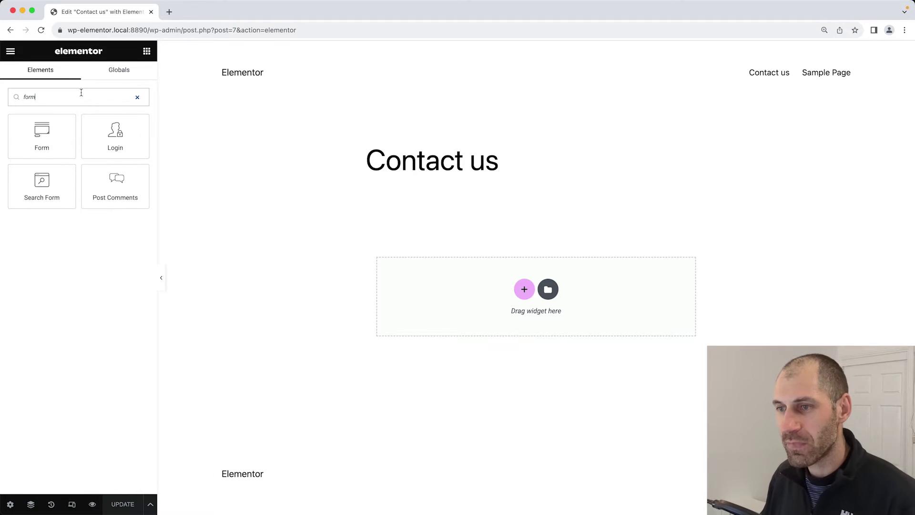
pyautogui.moveTo(40, 142); pyautogui.dragTo(468, 297)
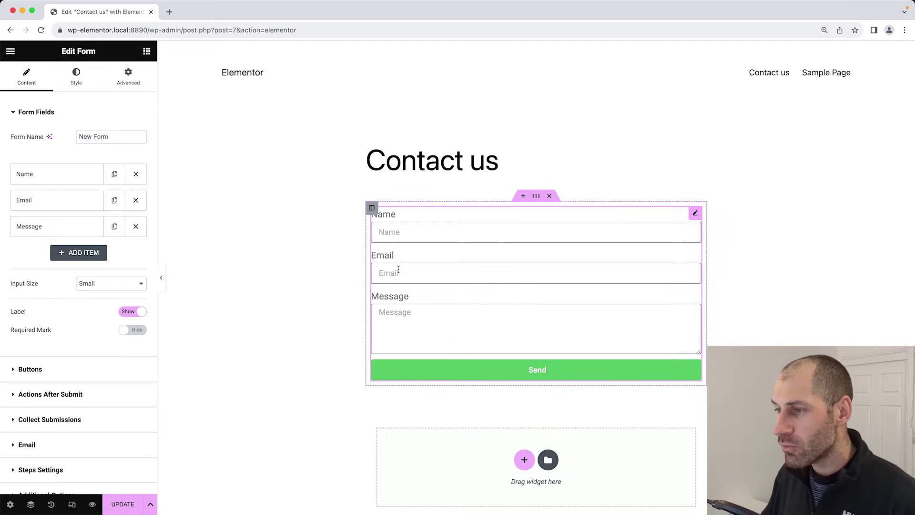
pyautogui.scroll(-2, 396, 267)
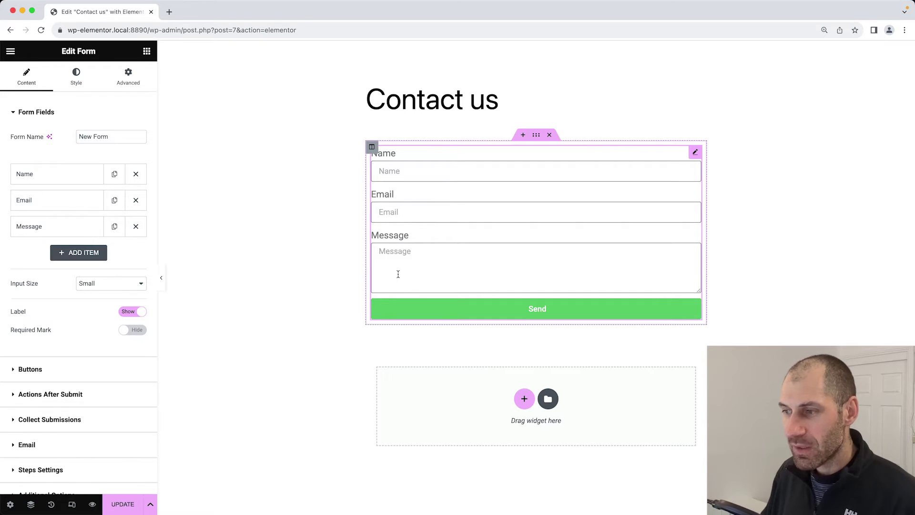
# Step: Reorder the Message field in Form Fields and keep its type as a Textarea
pyautogui.click(315, 281)
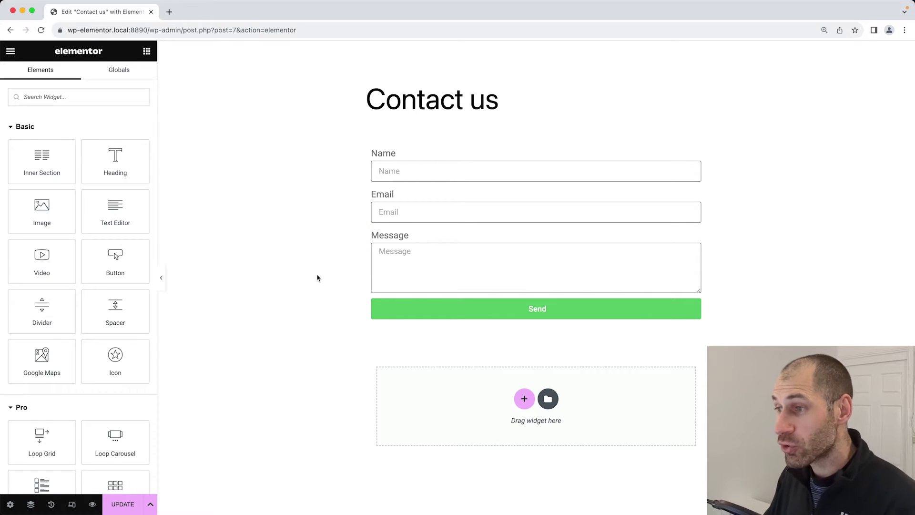
pyautogui.click(459, 195)
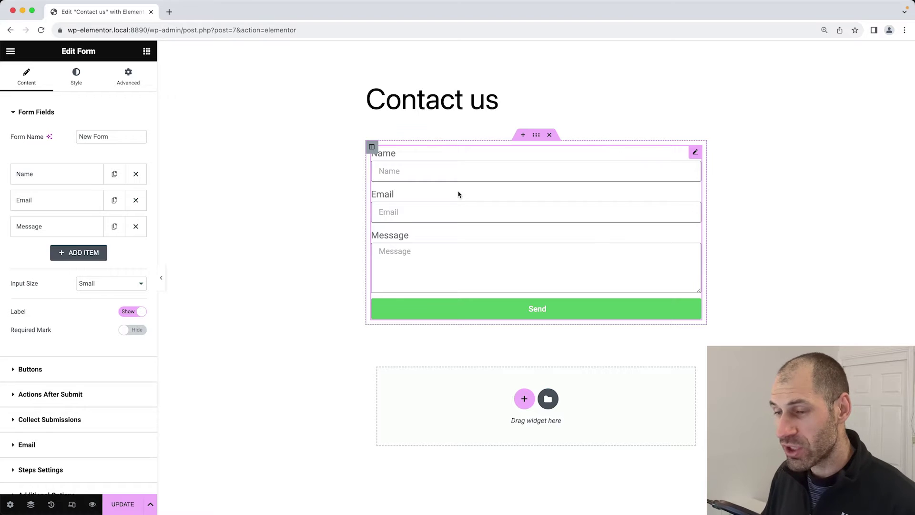
pyautogui.scroll(-3, 48, 177)
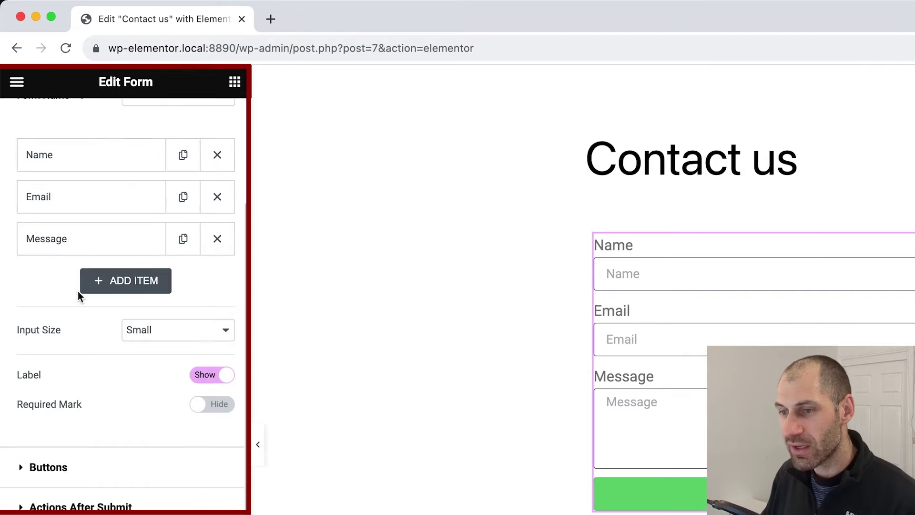
pyautogui.scroll(3, 91, 296)
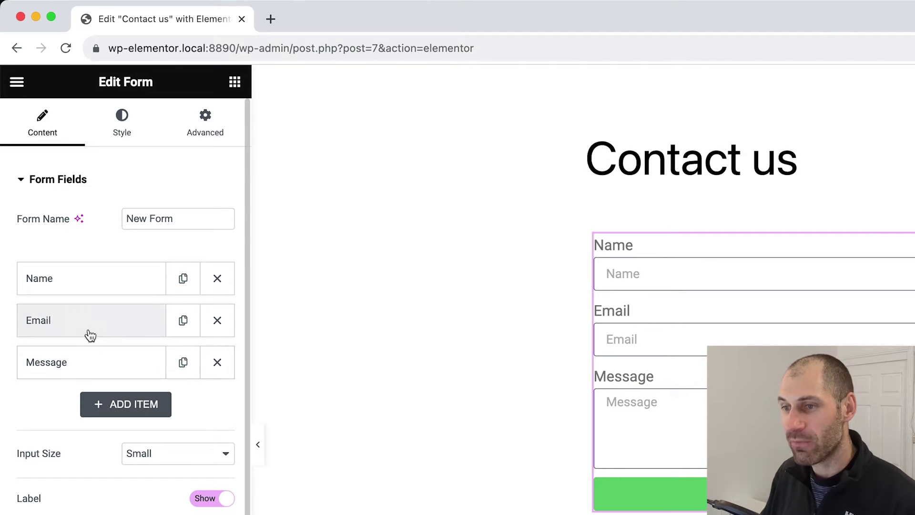
pyautogui.moveTo(123, 367)
pyautogui.mouseDown()
pyautogui.moveTo(126, 286)
pyautogui.moveTo(117, 364)
pyautogui.mouseUp()
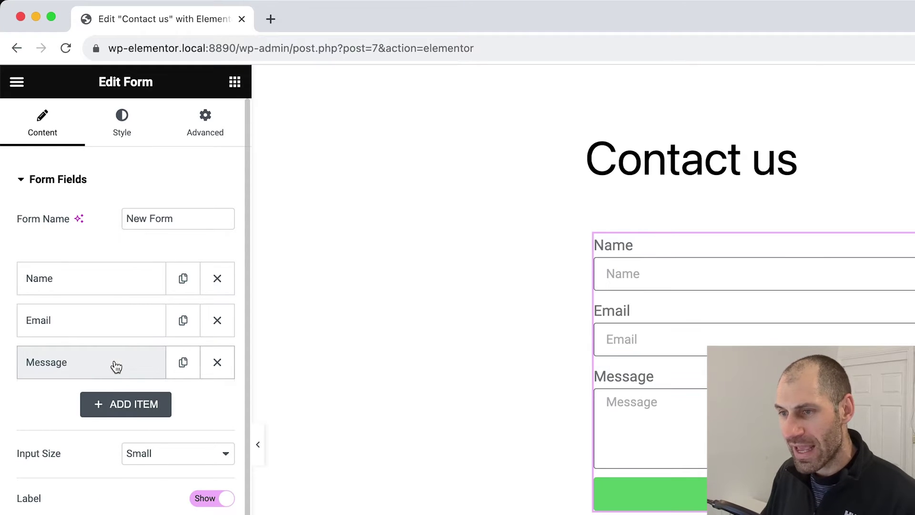
pyautogui.click(116, 366)
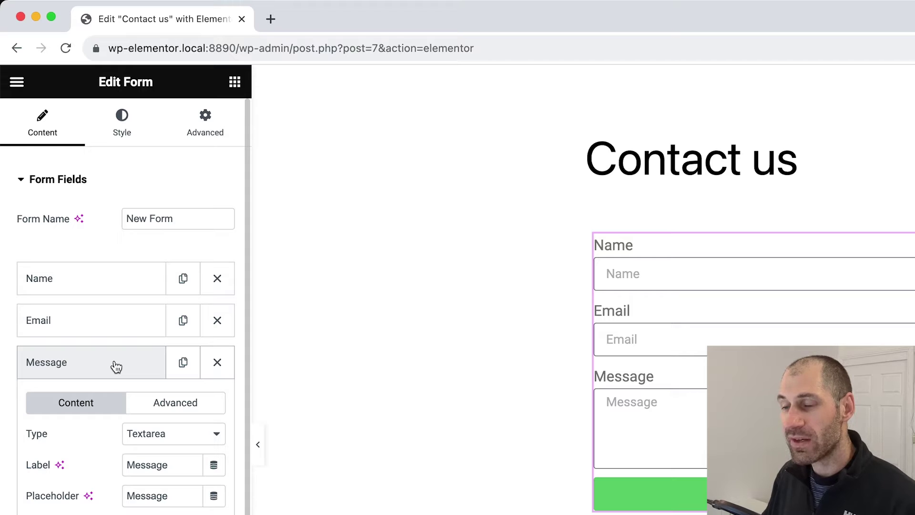
pyautogui.scroll(-3, 116, 365)
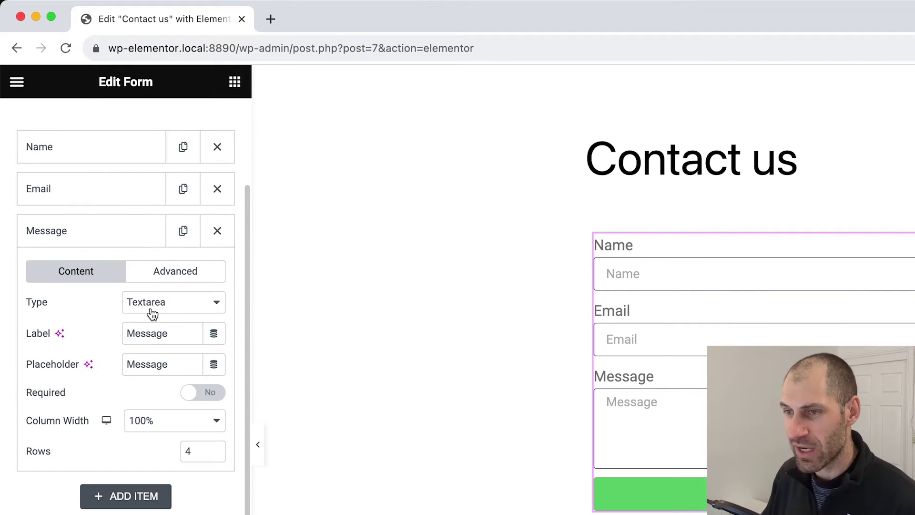
pyautogui.click(178, 304)
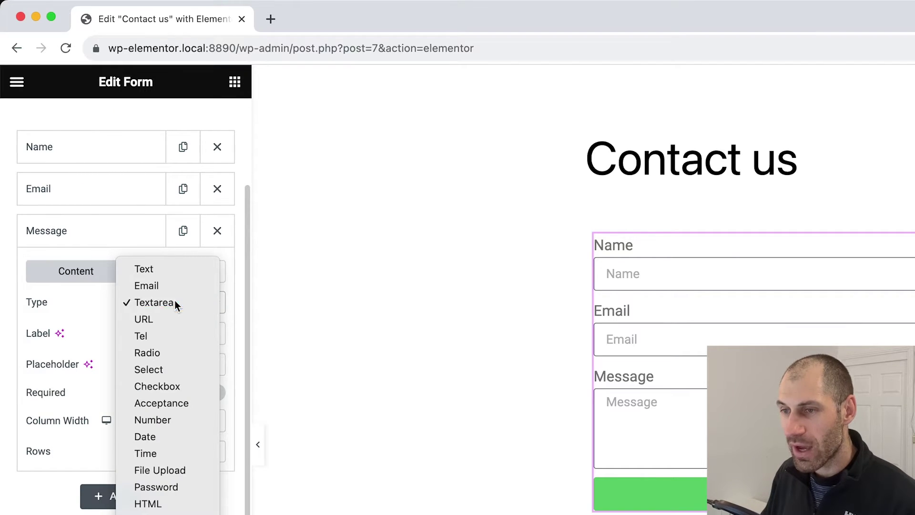
pyautogui.click(178, 303)
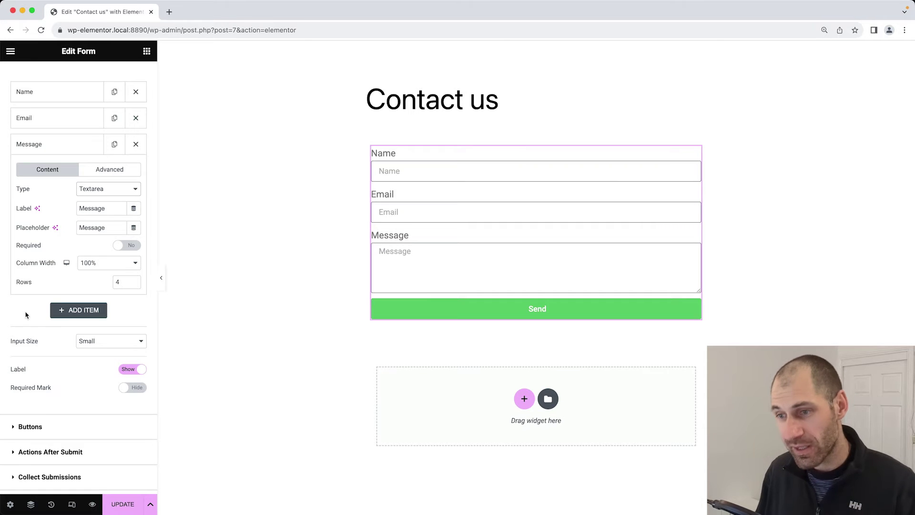
# Step: Add a Select field labelled Technology with WordPress, React and Node options
pyautogui.click(82, 310)
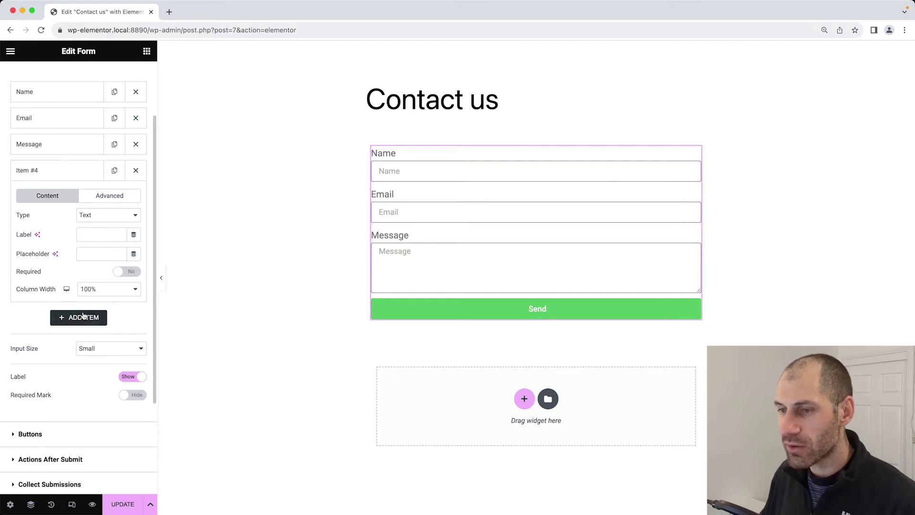
pyautogui.click(109, 216)
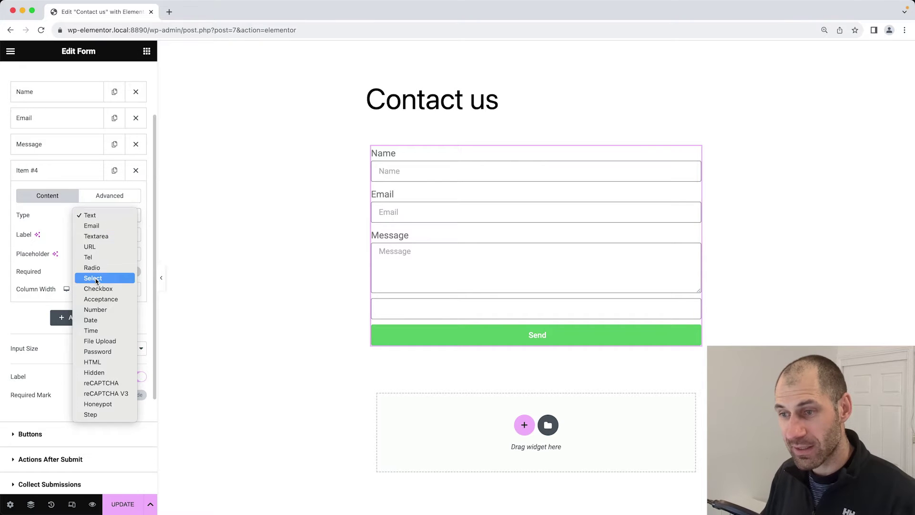
pyautogui.click(96, 279)
pyautogui.click(97, 234)
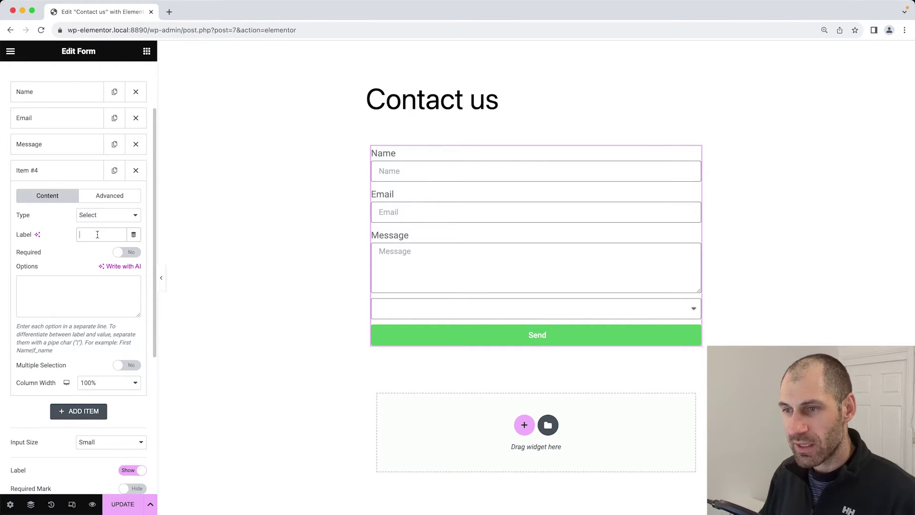
pyautogui.write('Technology')
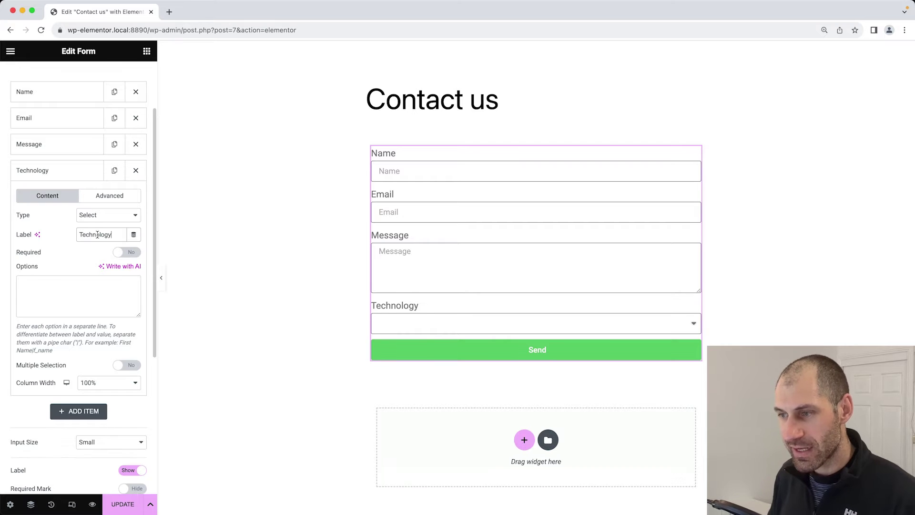
pyautogui.click(69, 296)
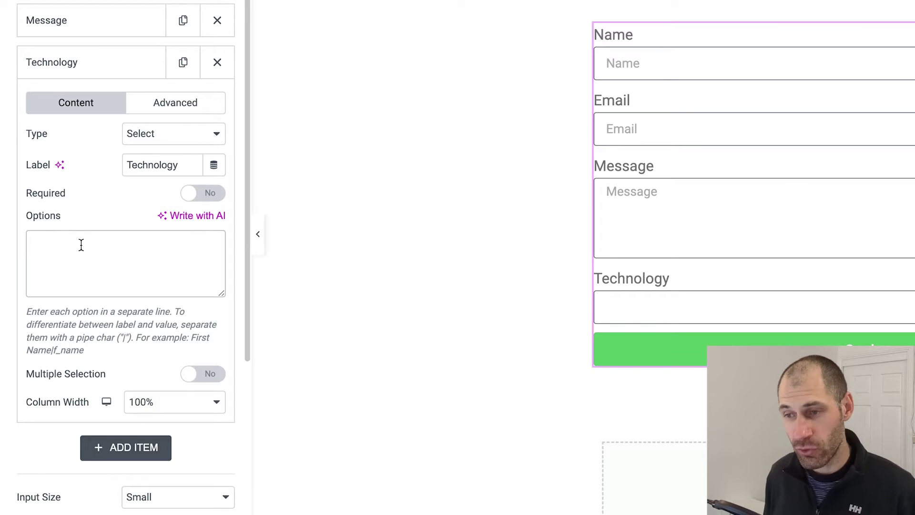
pyautogui.write('WordPress|wordpress React|react Node|node')
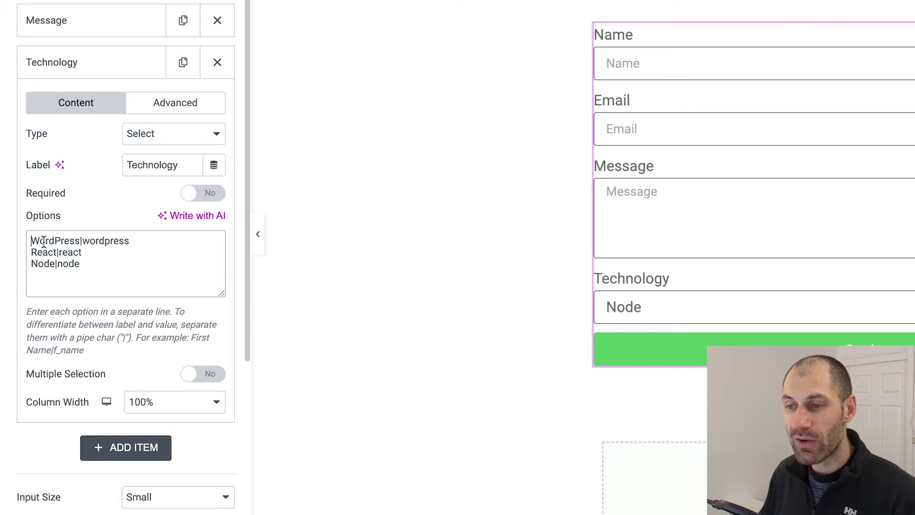
# Step: Check the option text, then test the preview dropdown by choosing React, then WordPress
pyautogui.moveTo(31, 241); pyautogui.dragTo(153, 244)
pyautogui.click(81, 241)
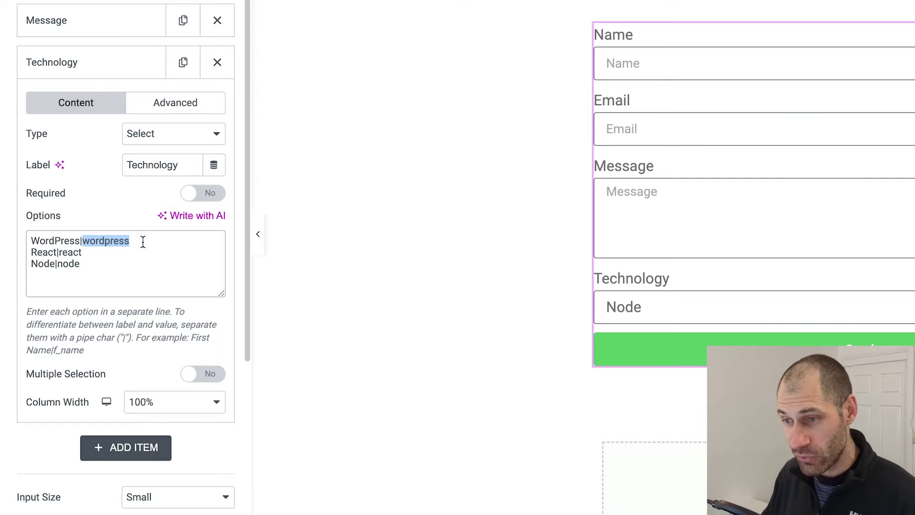
pyautogui.doubleClick(58, 241)
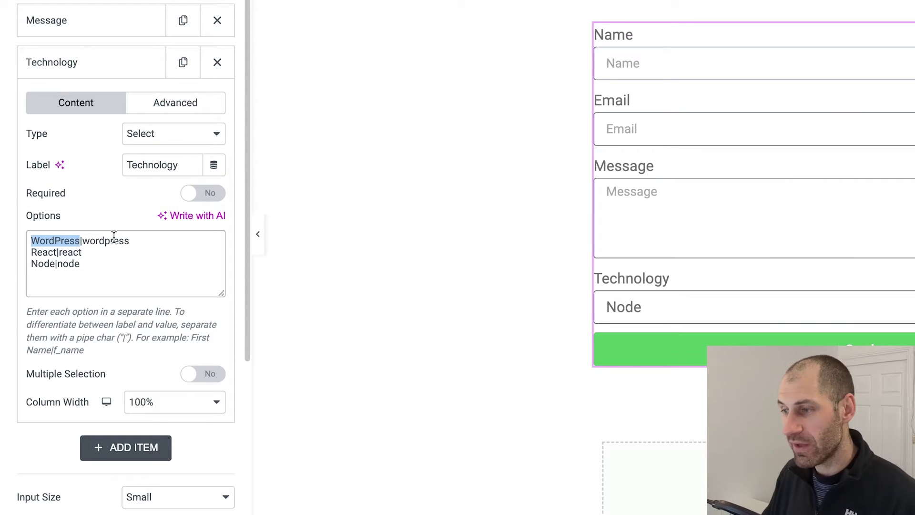
pyautogui.click(109, 256)
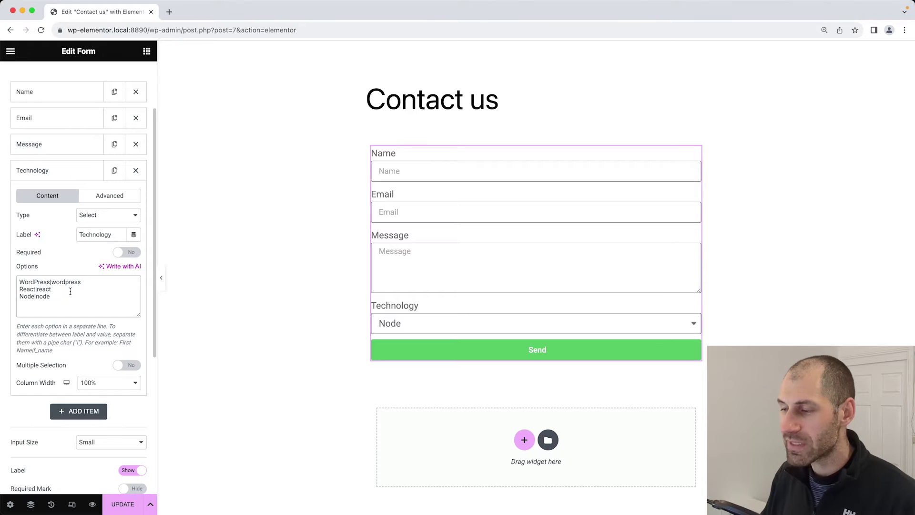
pyautogui.click(428, 321)
pyautogui.click(419, 309)
pyautogui.click(417, 324)
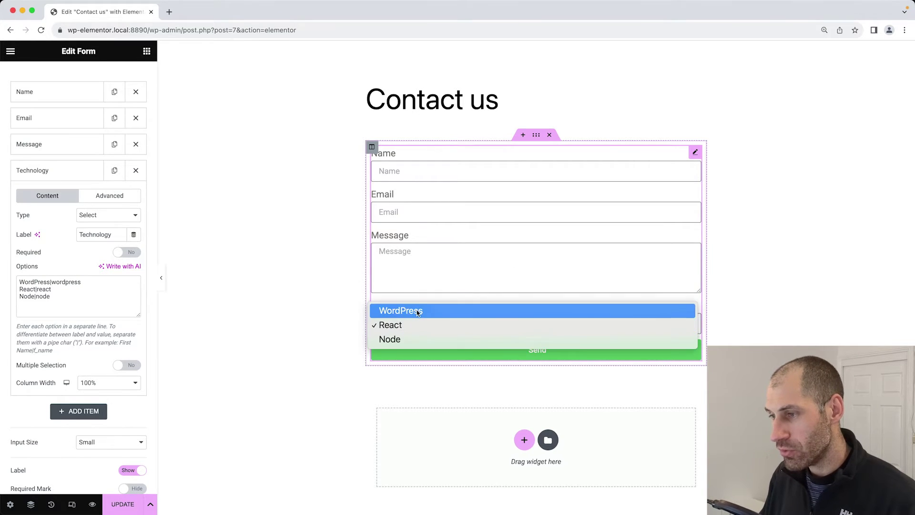
pyautogui.click(417, 311)
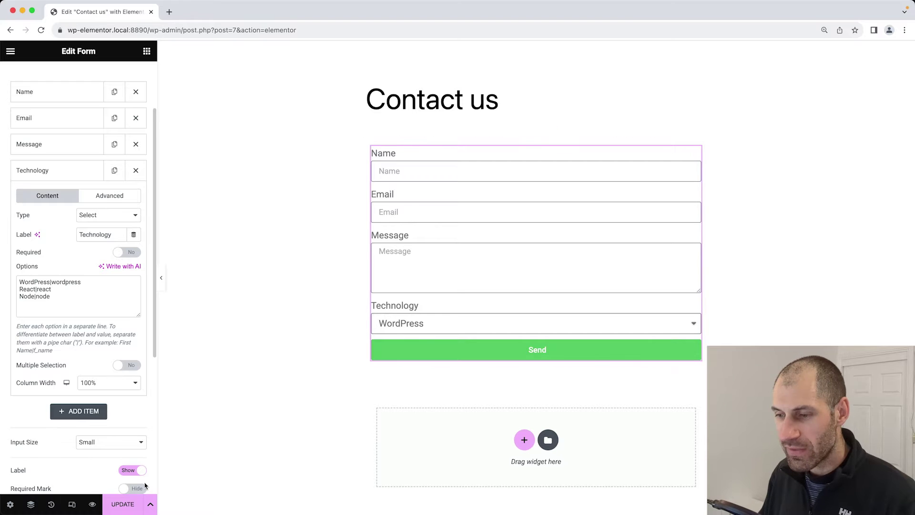
# Step: Load /contact-us/ in a new tab, keep WordPress in the Technology dropdown, and return to the editor
pyautogui.press('super+t')
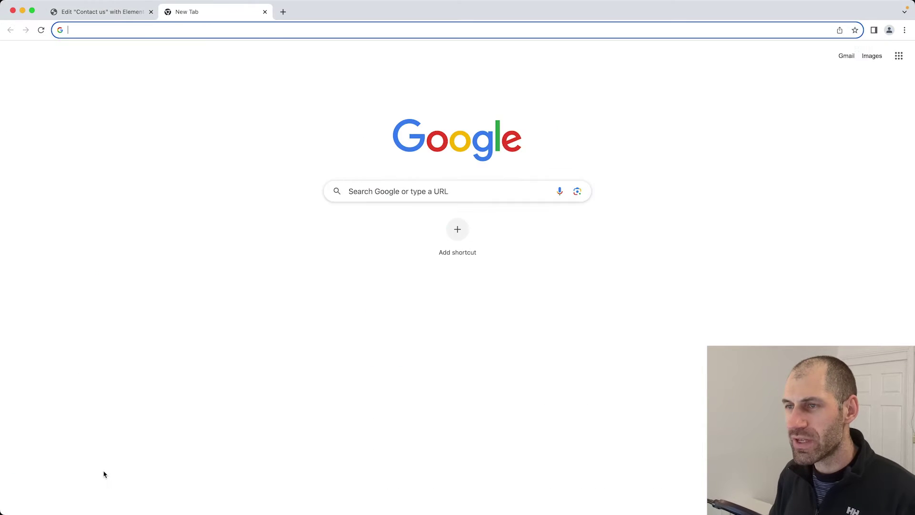
pyautogui.write('wp-elementor.local:8890/contact-us/')
pyautogui.press('Return')
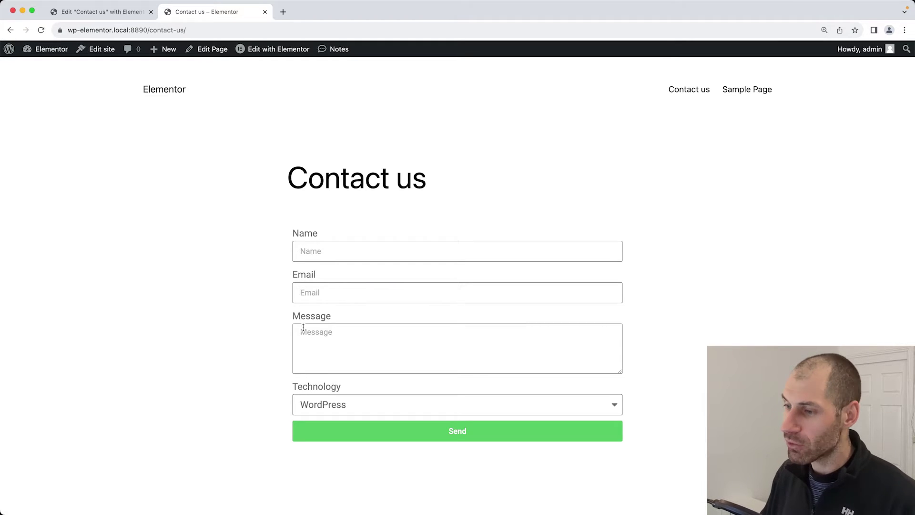
pyautogui.scroll(-1, 321, 396)
pyautogui.click(327, 392)
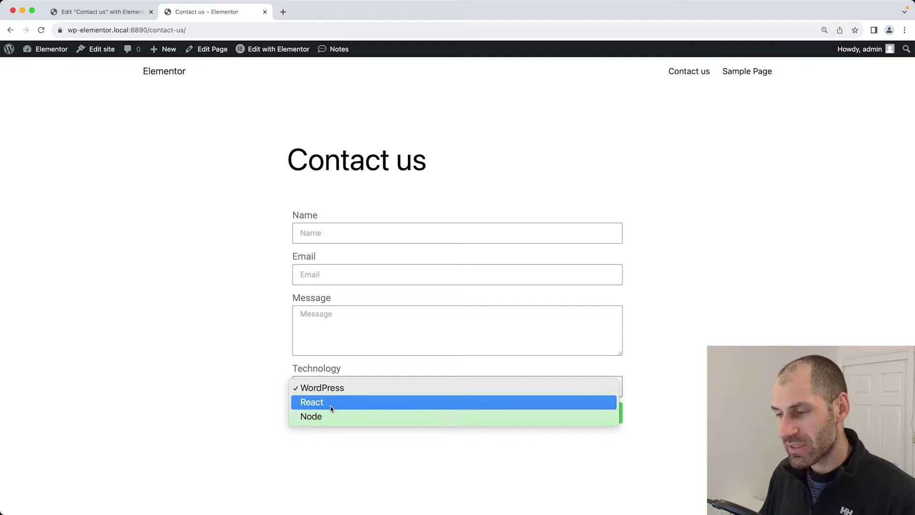
pyautogui.click(322, 392)
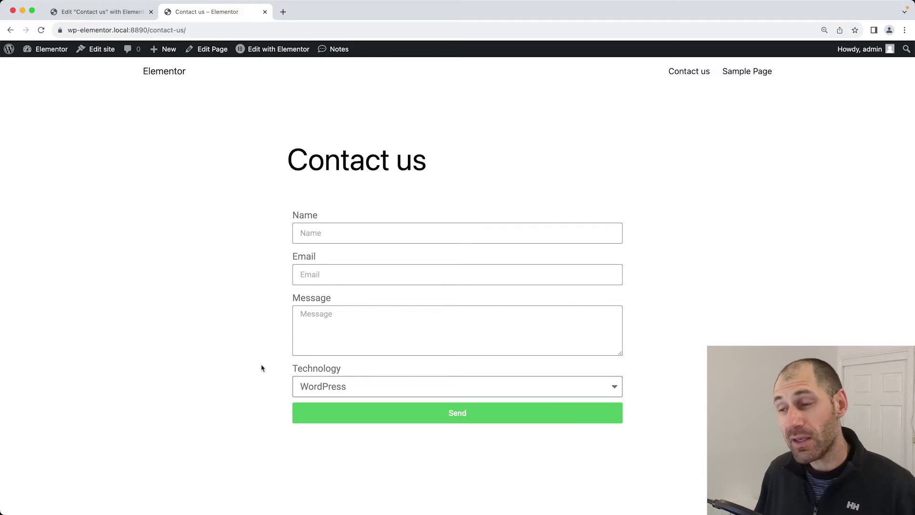
pyautogui.click(127, 13)
pyautogui.scroll(-5, 56, 292)
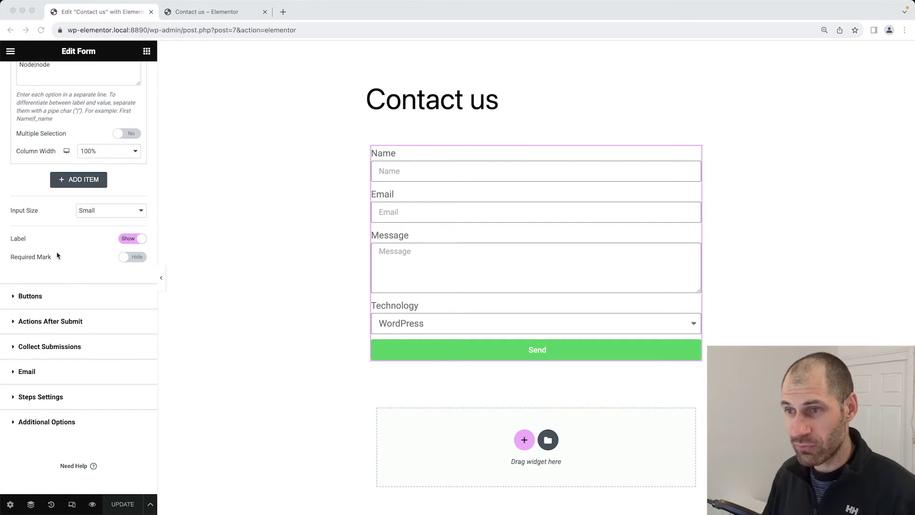
# Step: Set the Name and Email Column Width to 50% each and save with UPDATE
pyautogui.scroll(7, 56, 253)
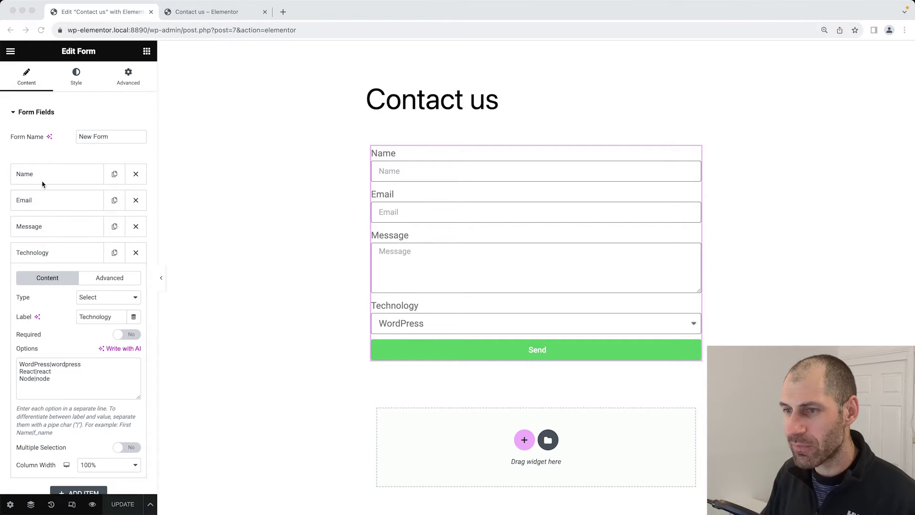
pyautogui.click(50, 271)
pyautogui.click(62, 256)
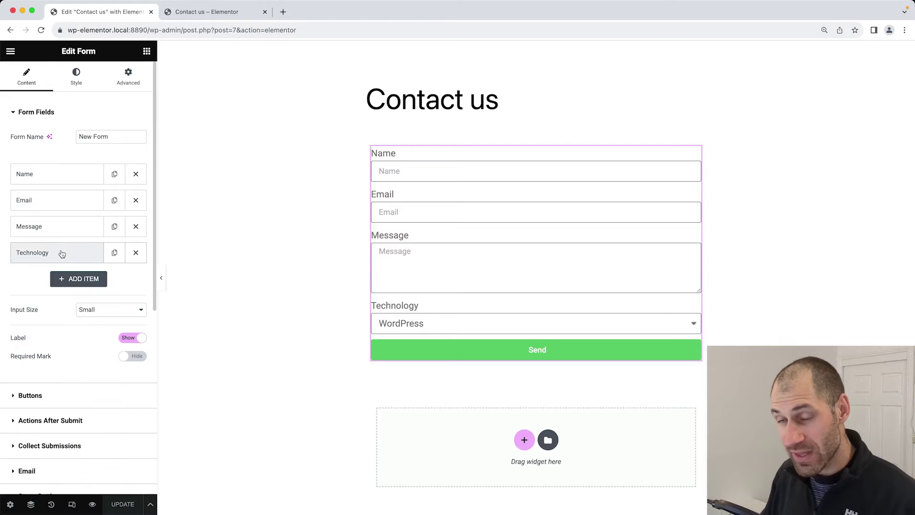
pyautogui.click(64, 178)
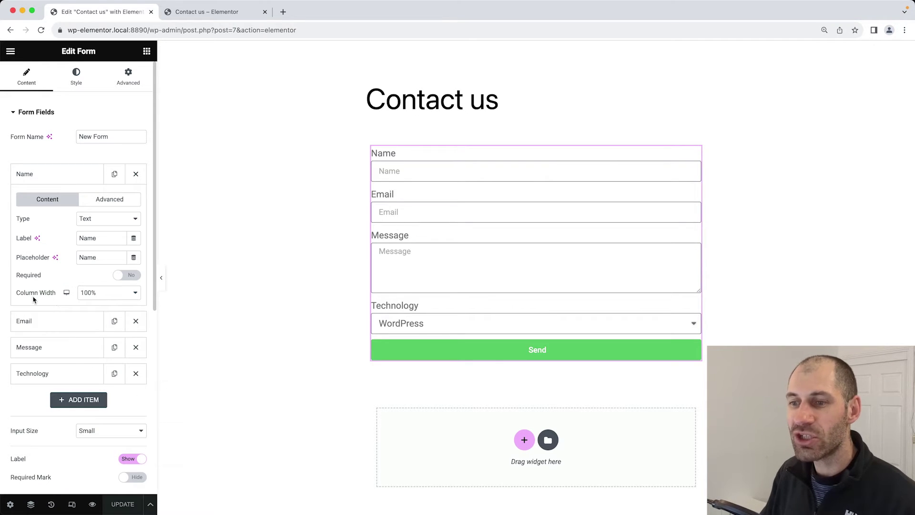
pyautogui.click(107, 294)
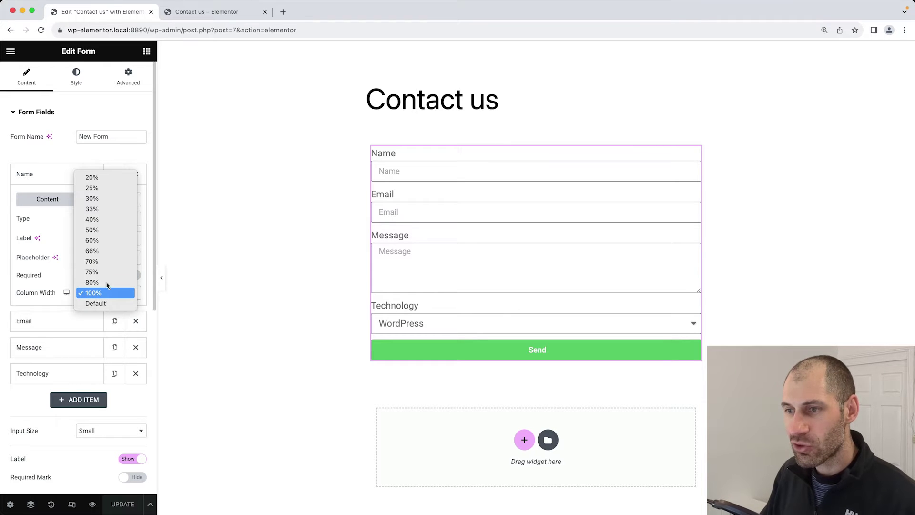
pyautogui.click(101, 230)
pyautogui.click(56, 321)
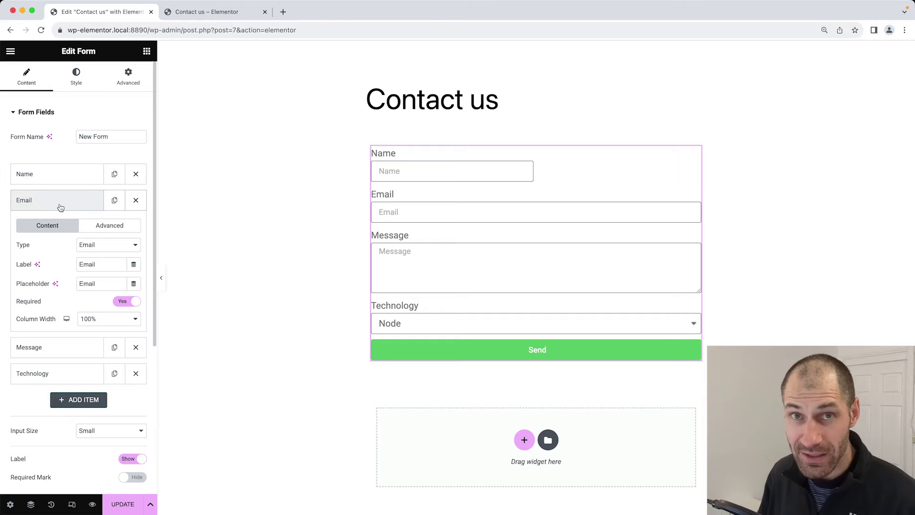
pyautogui.click(100, 319)
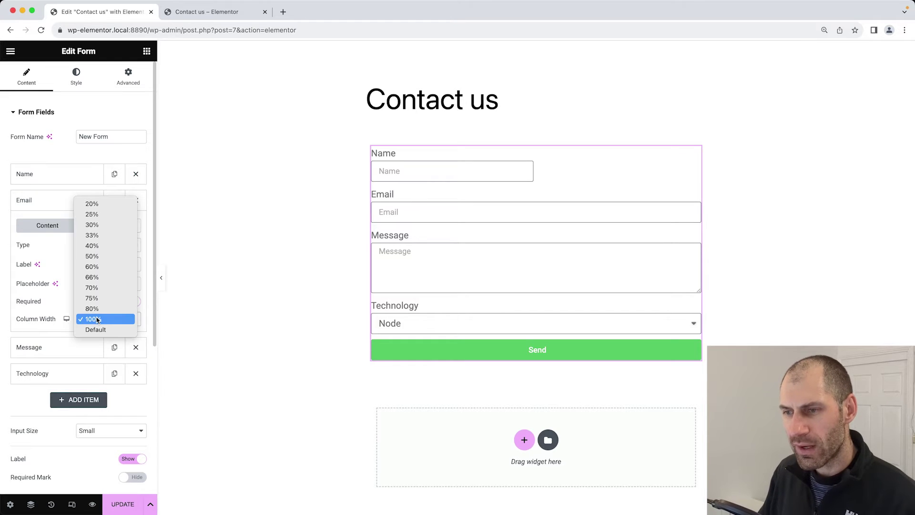
pyautogui.click(106, 258)
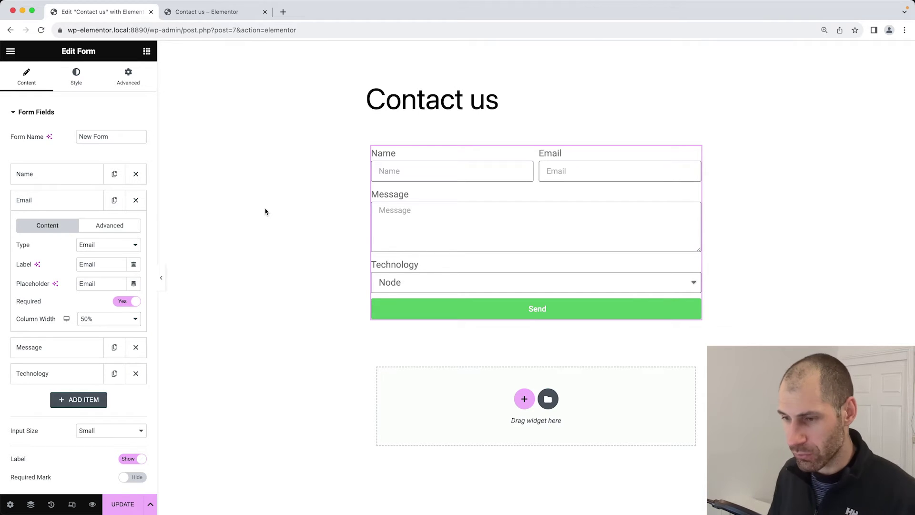
pyautogui.click(122, 503)
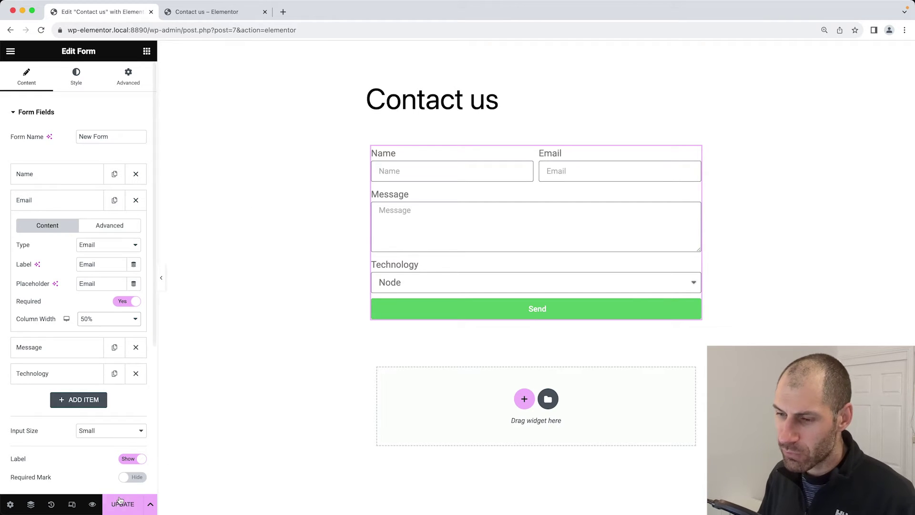
pyautogui.click(227, 4)
# Step: Reload the live Contact us page and preview it at a narrow width in DevTools
pyautogui.click(233, 30)
pyautogui.press('Return')
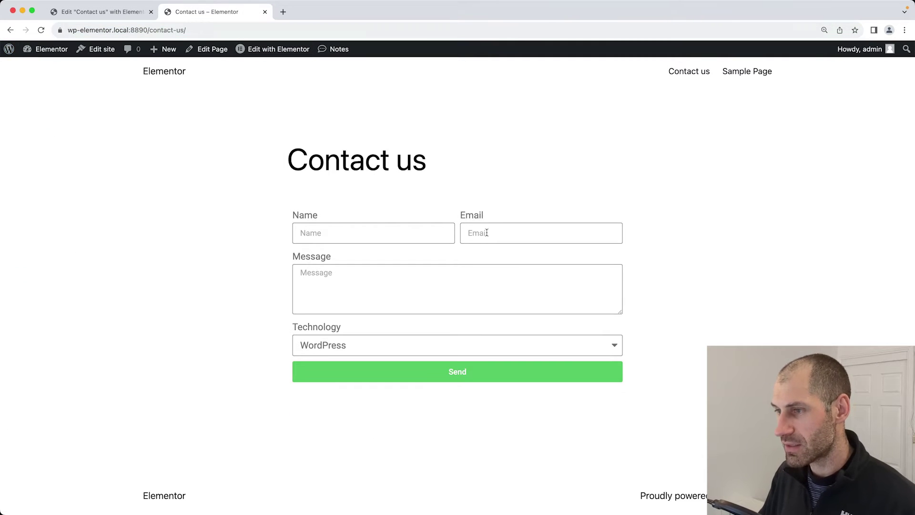
pyautogui.click(348, 224)
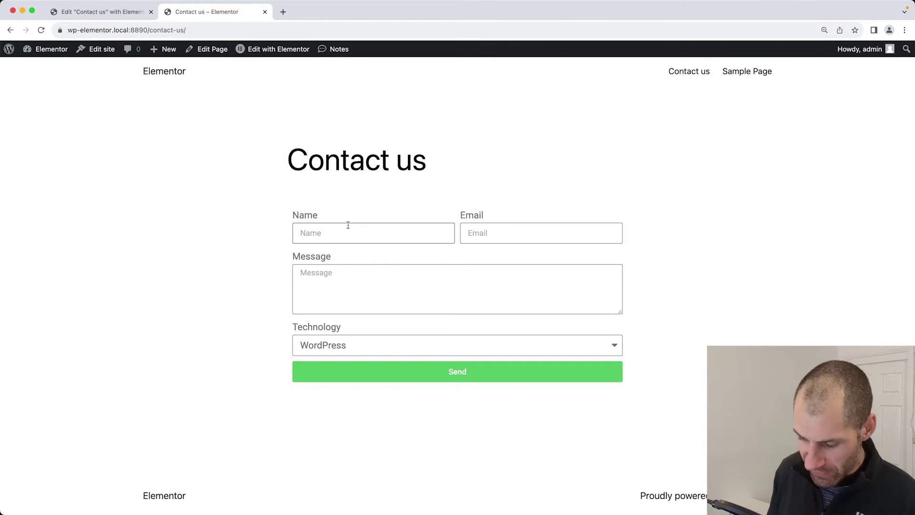
pyautogui.press('super+alt+i')
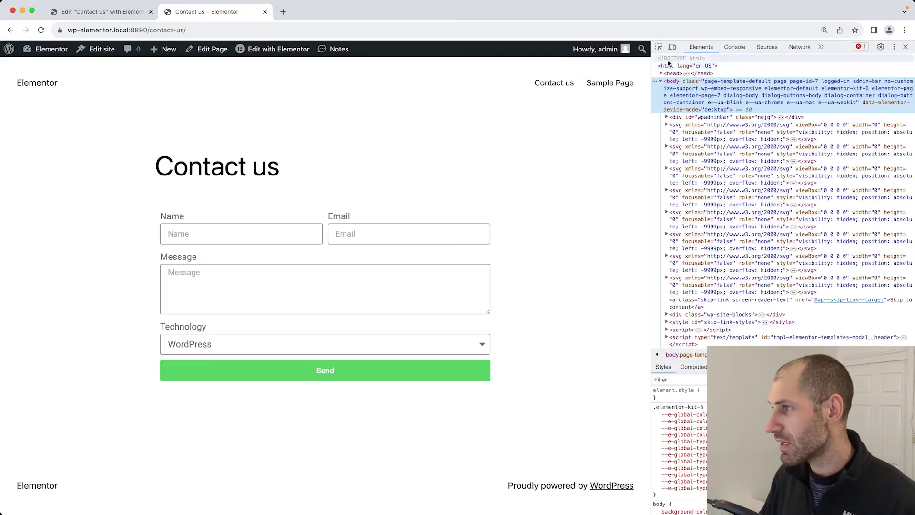
pyautogui.moveTo(651, 88); pyautogui.dragTo(238, 193)
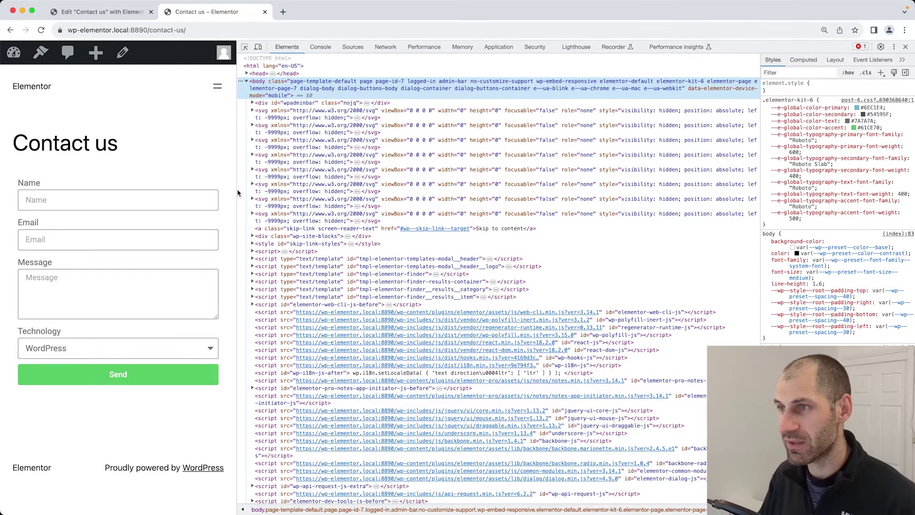
pyautogui.press('super+alt+i')
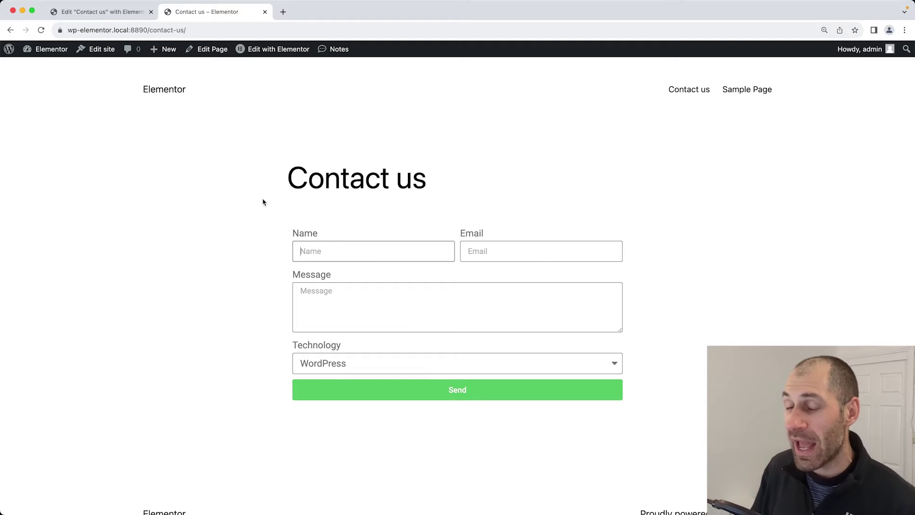
pyautogui.click(467, 394)
pyautogui.click(465, 394)
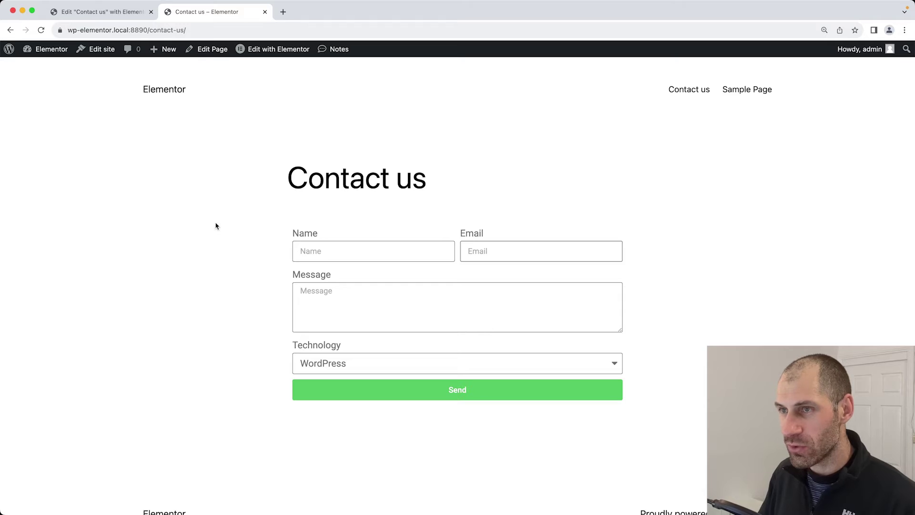
# Step: Set Required Mark to Show, make Technology required, and save with Cmd+S
pyautogui.click(122, 13)
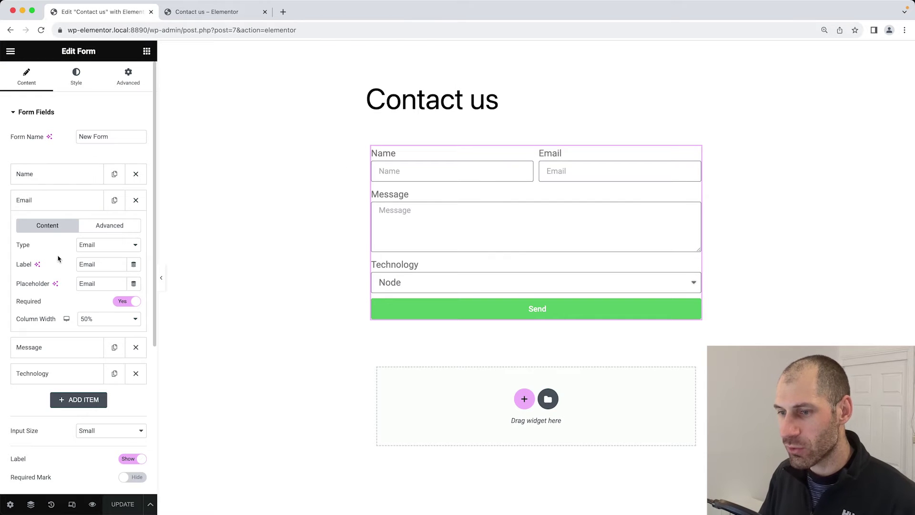
pyautogui.scroll(-5, 59, 259)
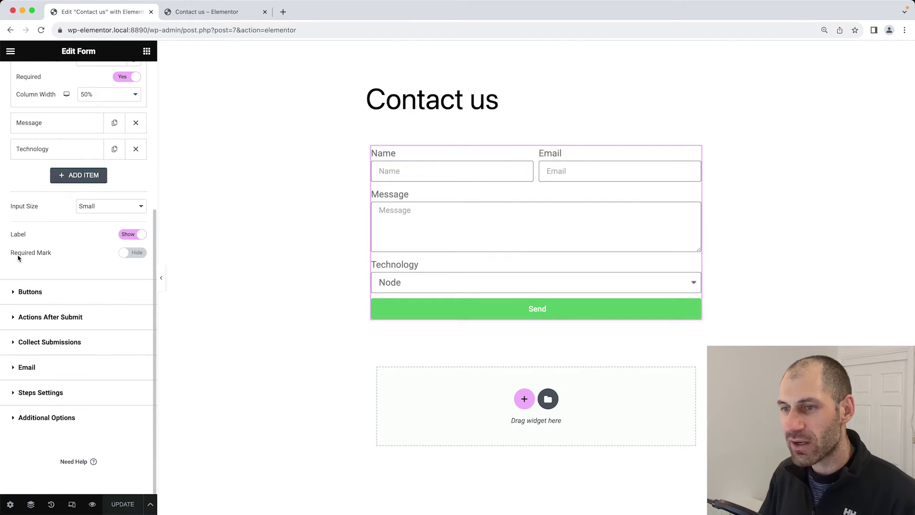
pyautogui.click(129, 258)
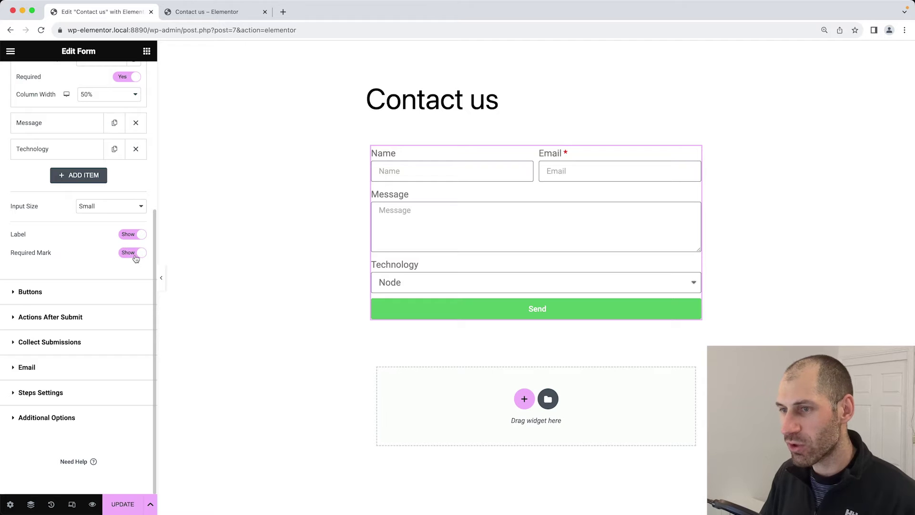
pyautogui.scroll(5, 127, 256)
pyautogui.click(62, 373)
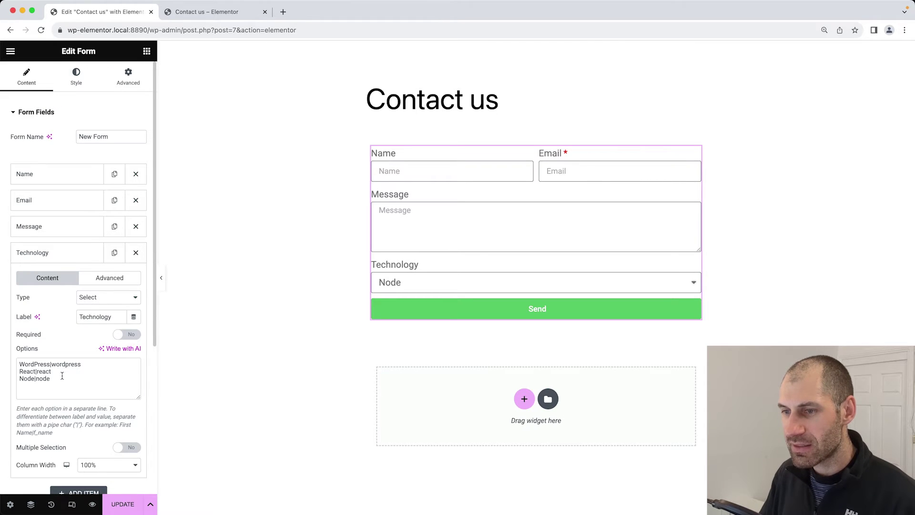
pyautogui.scroll(-4, 86, 336)
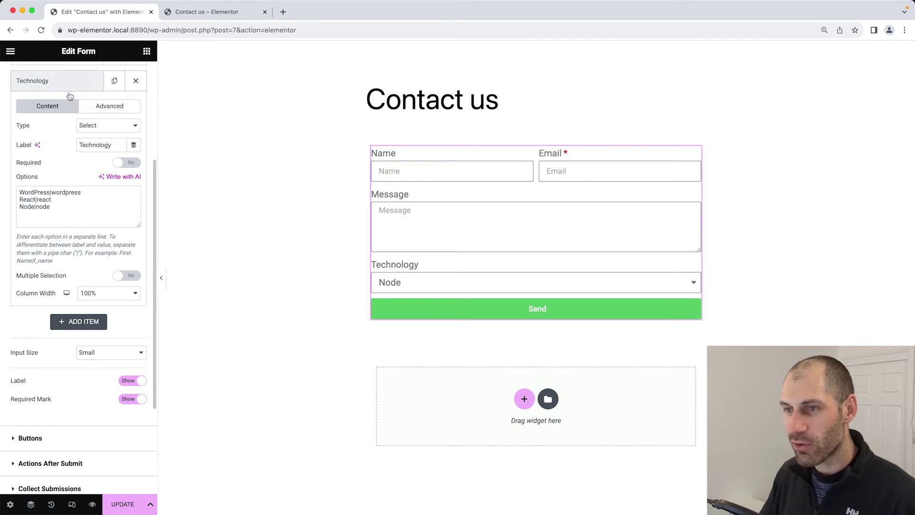
pyautogui.click(120, 165)
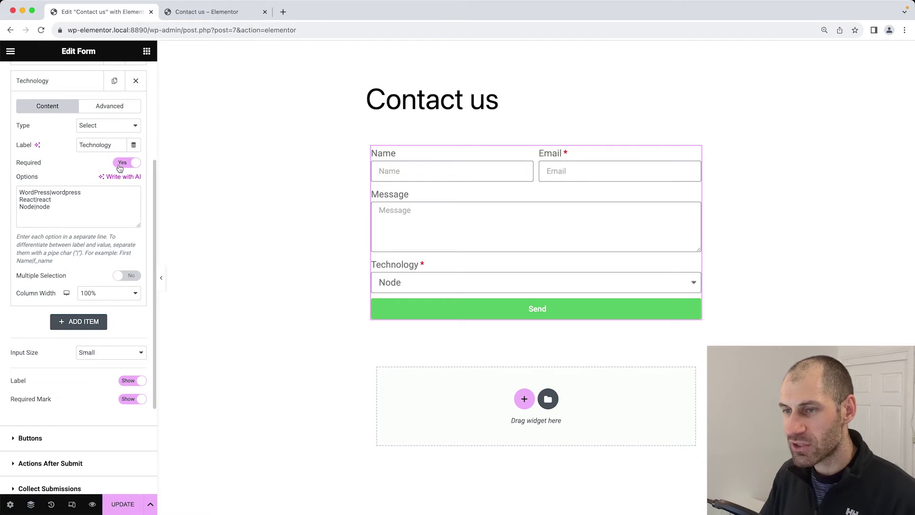
pyautogui.press('super+s')
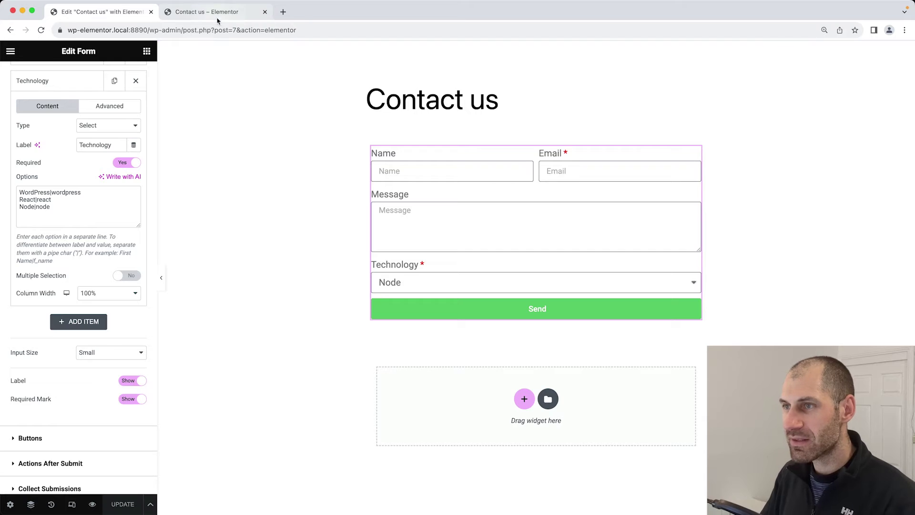
pyautogui.click(217, 15)
pyautogui.press('super+r')
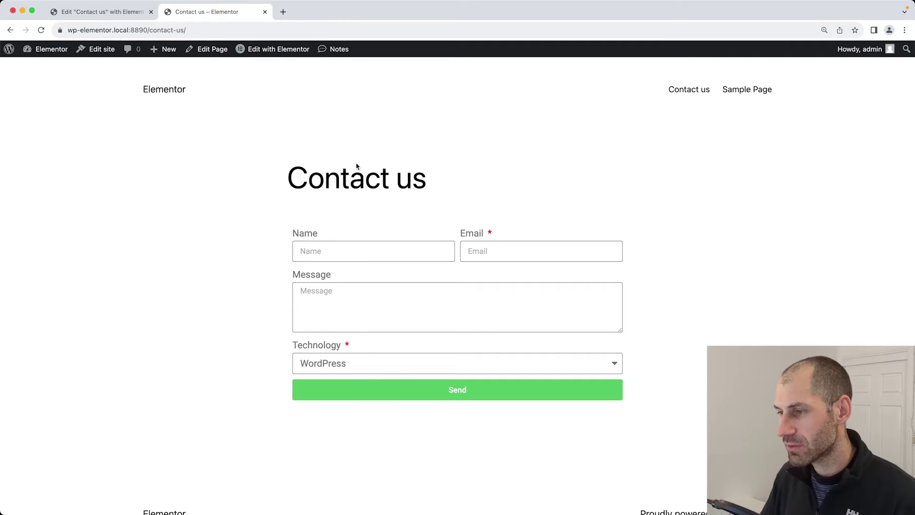
pyautogui.click(461, 391)
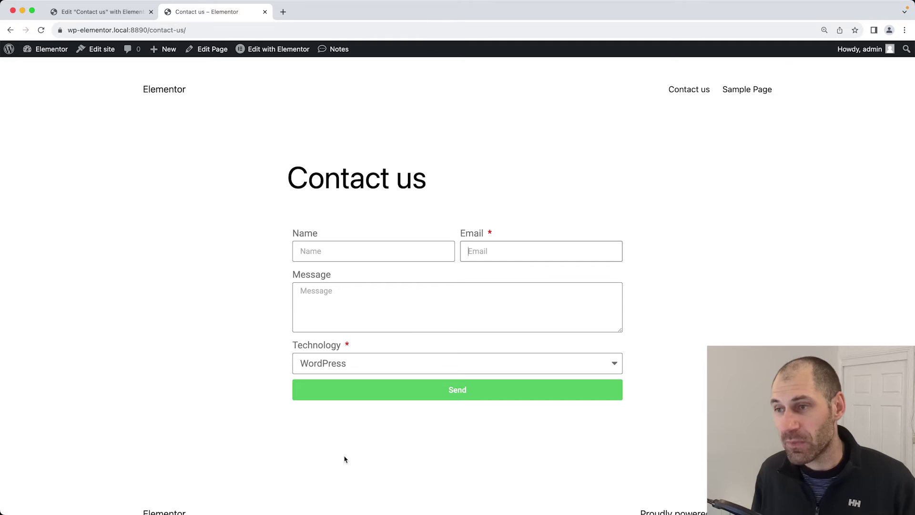
pyautogui.click(100, 13)
# Step: Set the Next & Submit Button background colour to black (#000000) under Style > Buttons
pyautogui.scroll(4, 67, 270)
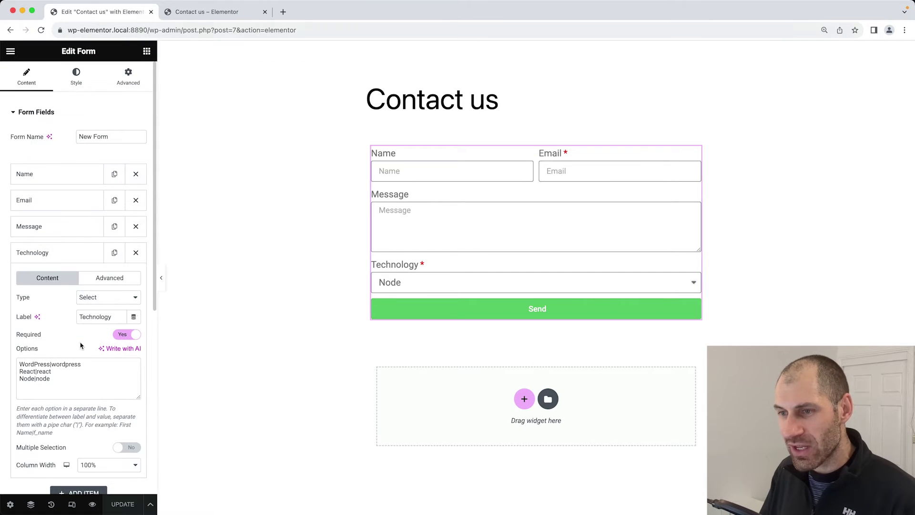
pyautogui.click(75, 88)
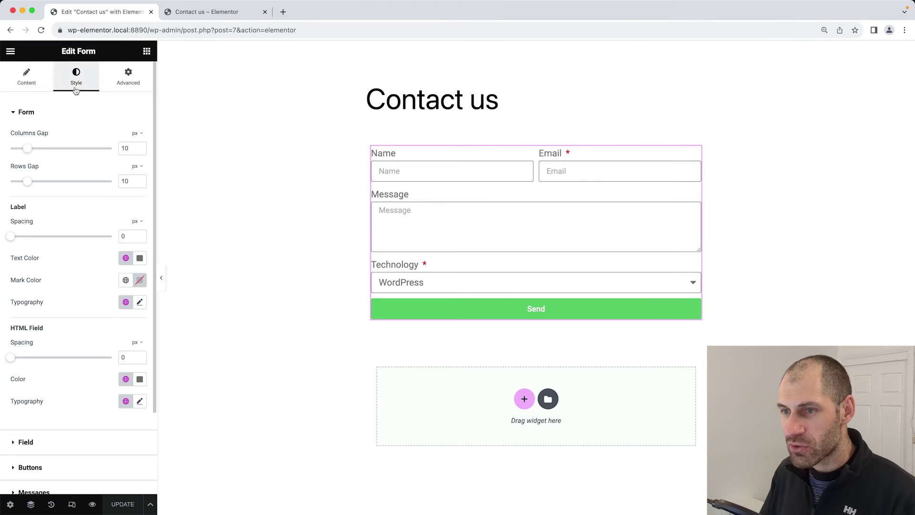
pyautogui.scroll(-3, 55, 220)
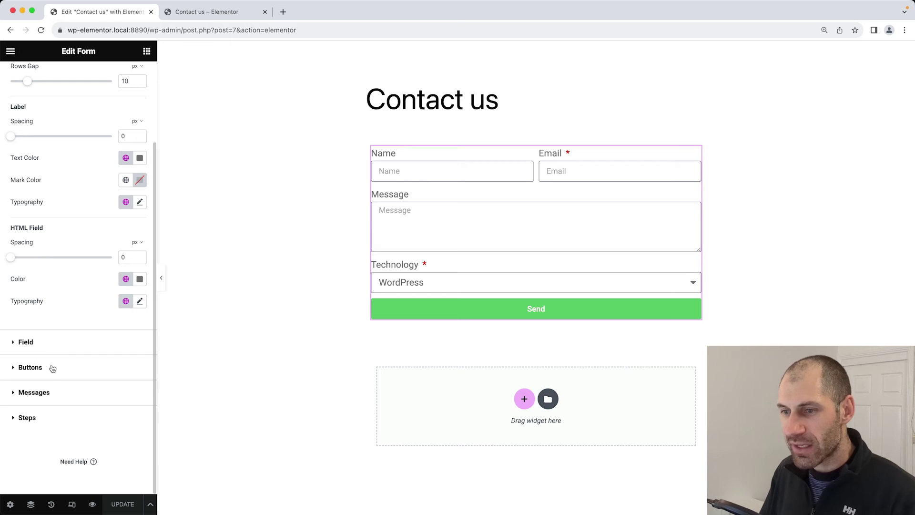
pyautogui.click(53, 369)
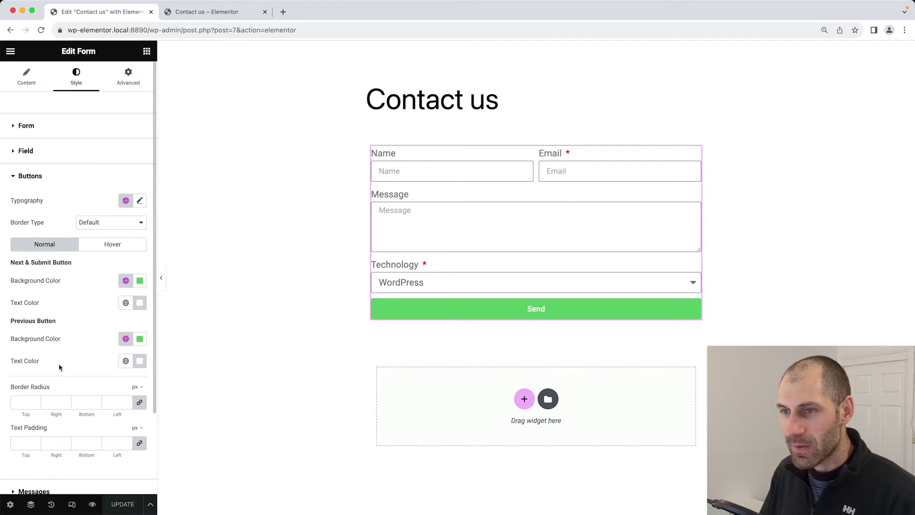
pyautogui.scroll(-1, 65, 347)
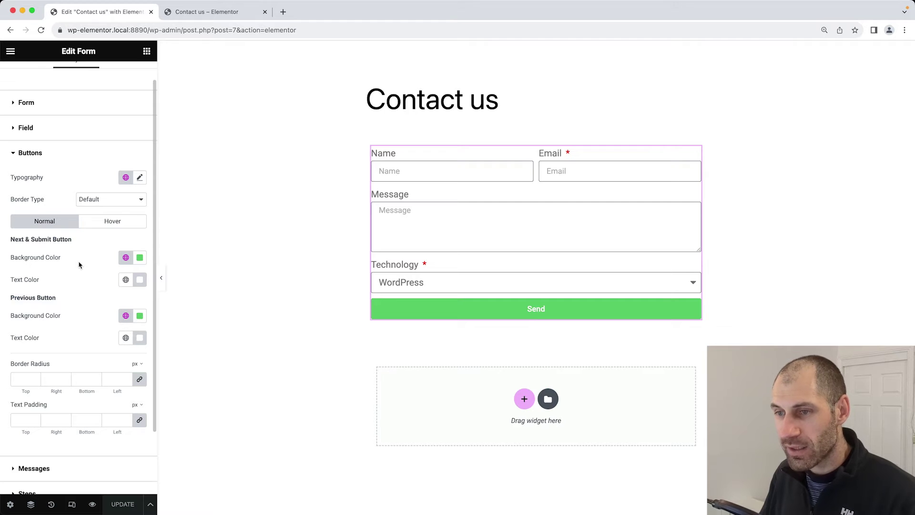
pyautogui.click(141, 259)
pyautogui.moveTo(152, 345); pyautogui.dragTo(201, 379)
pyautogui.click(167, 310)
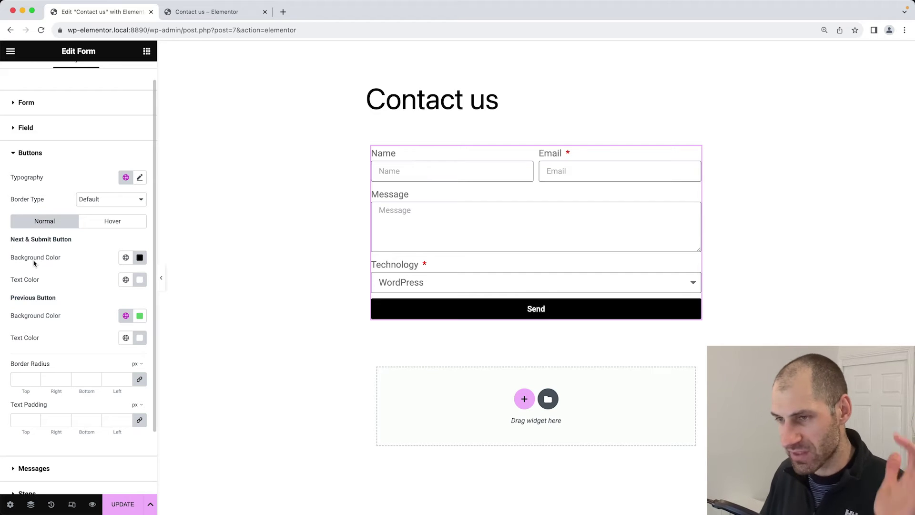
pyautogui.click(27, 65)
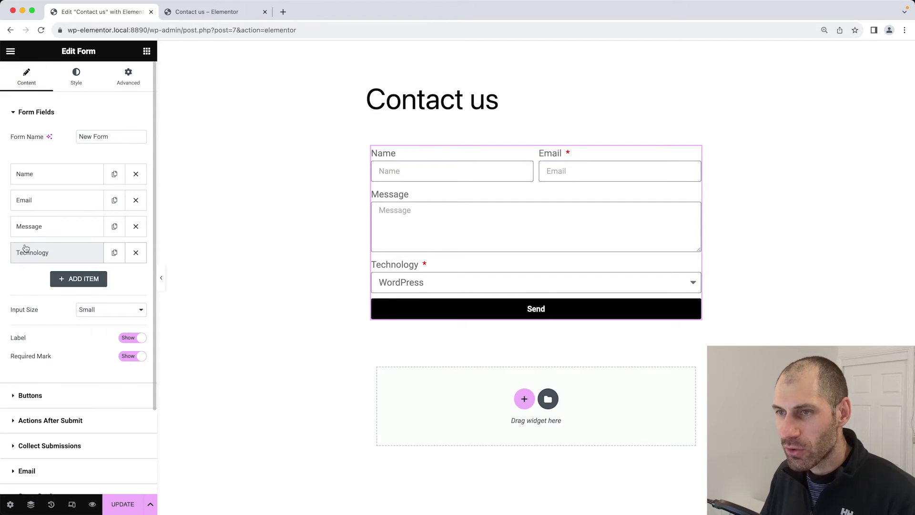
# Step: Replace the Send button text with 'Contact NOW!!', update, and reload the live page
pyautogui.scroll(-3, 28, 267)
pyautogui.click(35, 292)
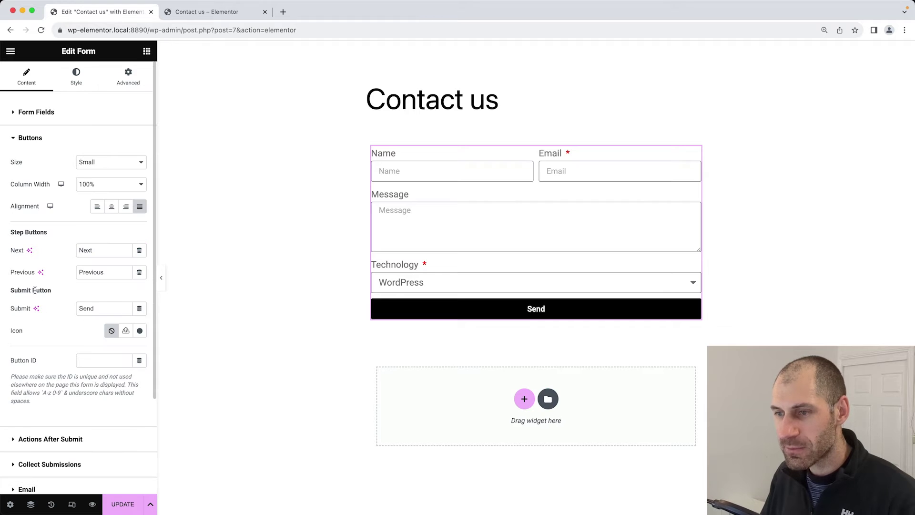
pyautogui.click(97, 308)
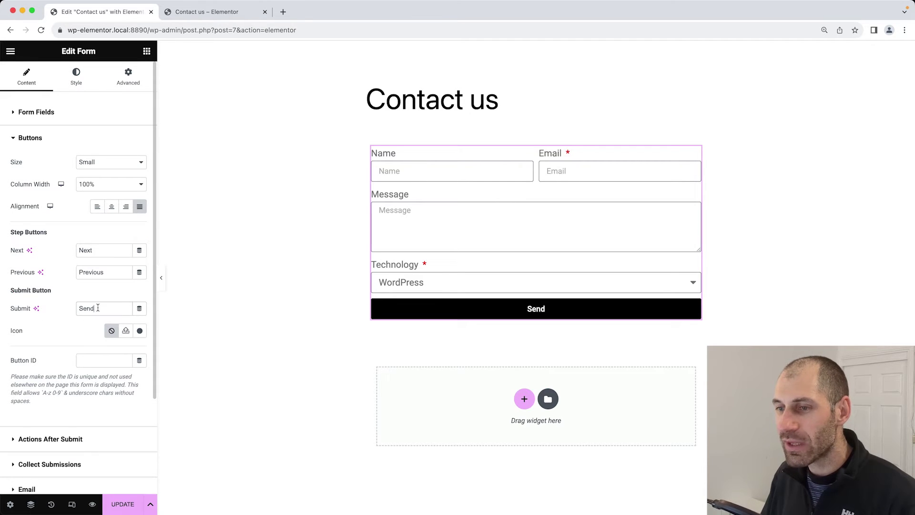
pyautogui.doubleClick(97, 308)
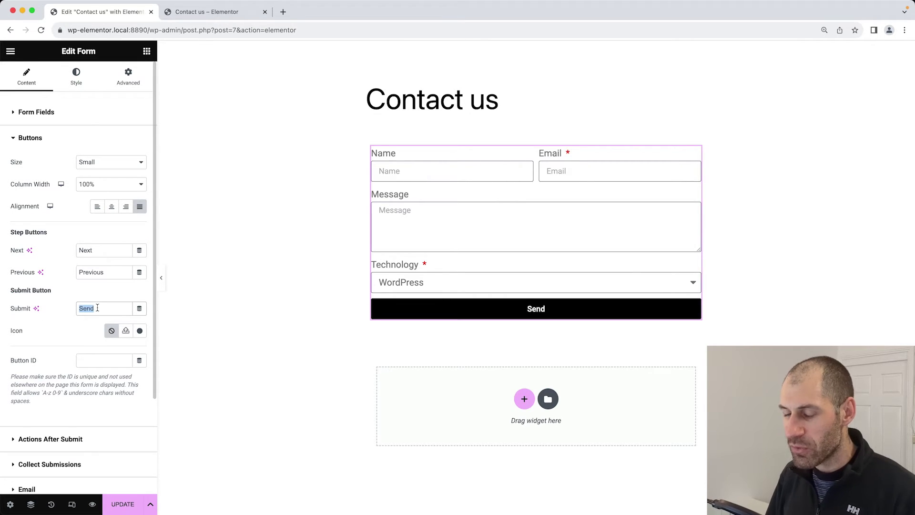
pyautogui.write('Contact')
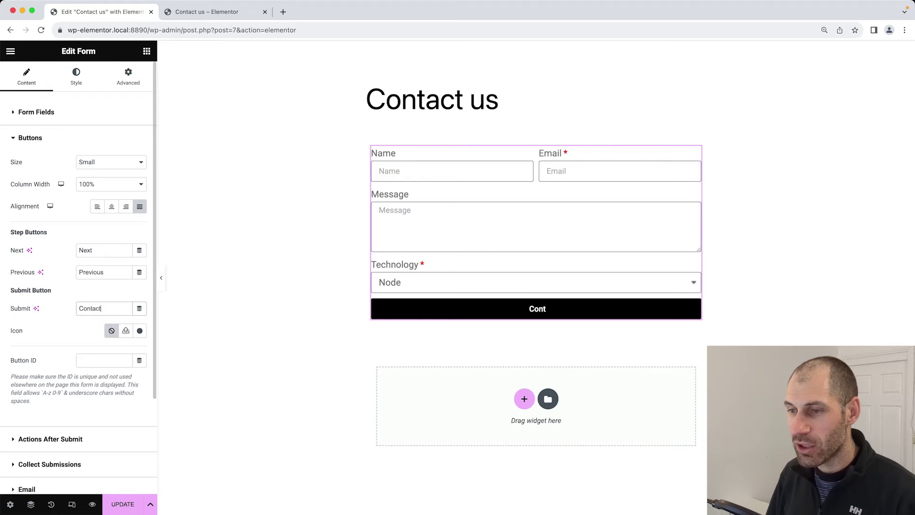
pyautogui.write(' NOW')
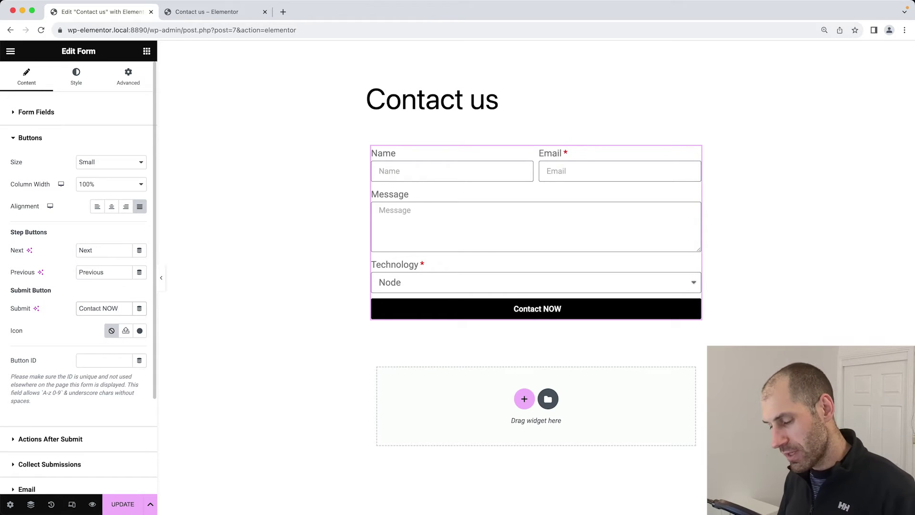
pyautogui.write('!!')
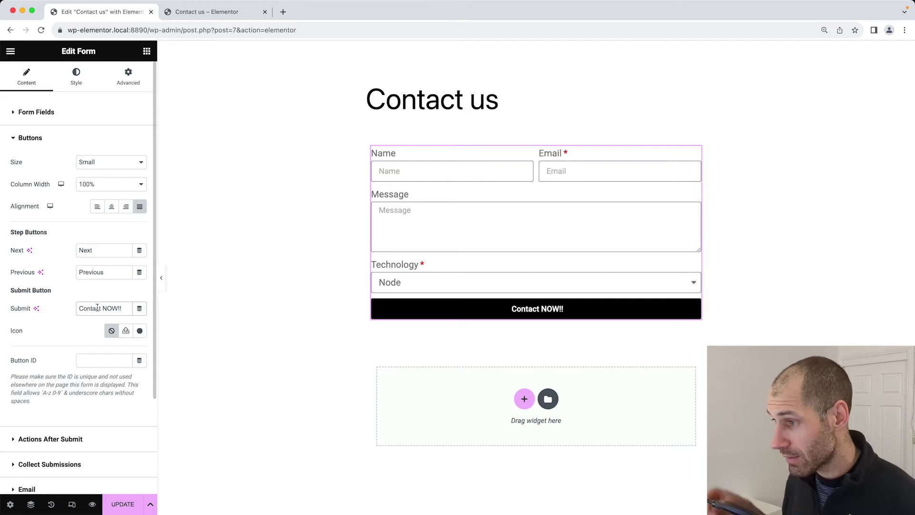
pyautogui.click(123, 504)
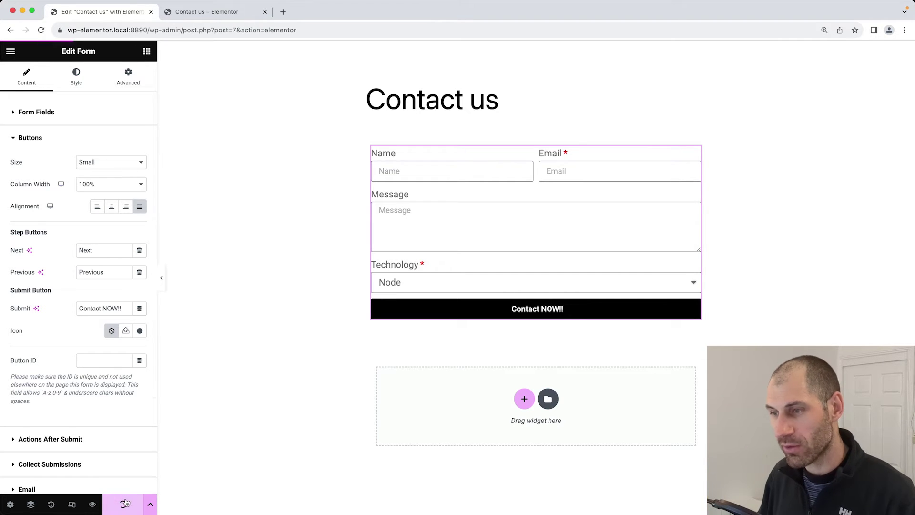
pyautogui.click(210, 11)
pyautogui.click(231, 30)
pyautogui.press('Return')
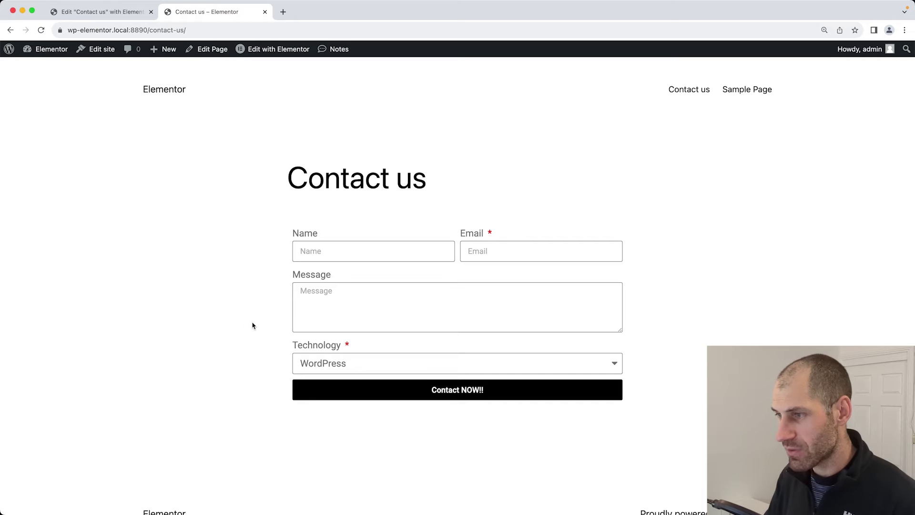
# Step: Fill the live Contact us form with a test name, e-mail address and message
pyautogui.click(318, 250)
pyautogui.write('Ivan')
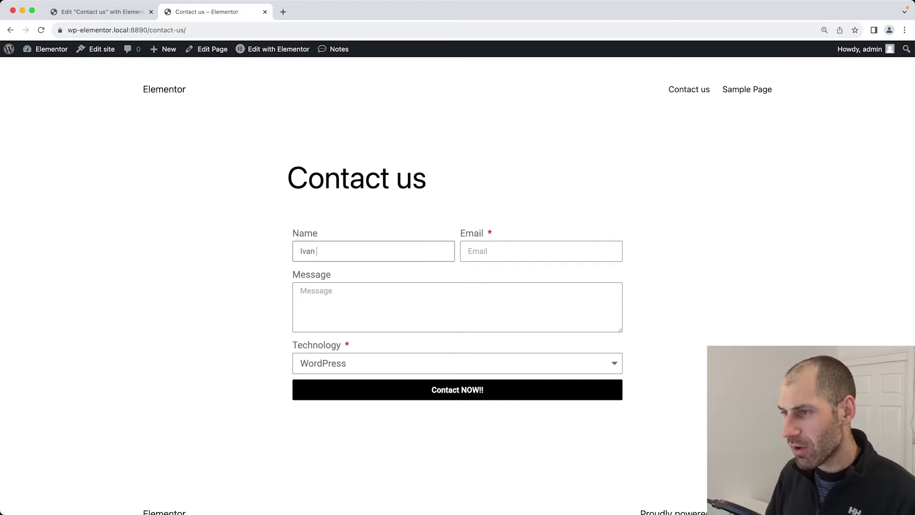
pyautogui.press('Tab')
pyautogui.write('onehnuoth@nthontehu.com')
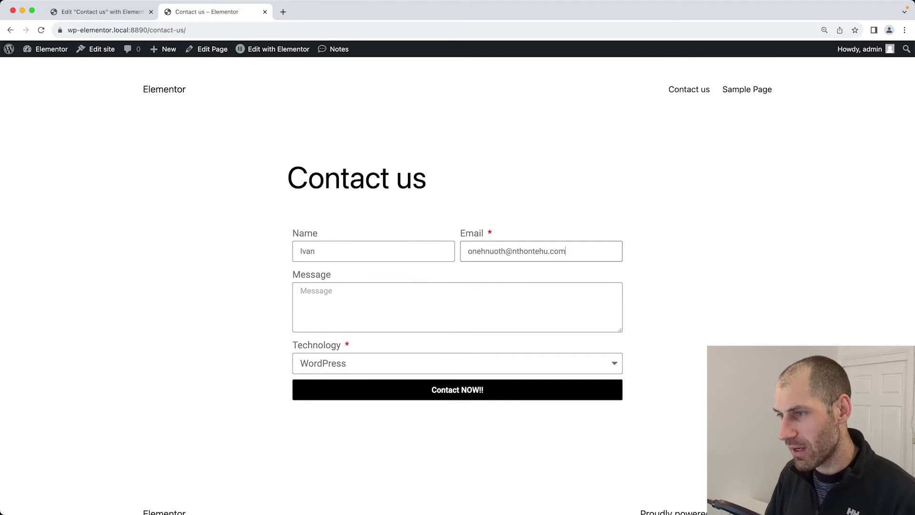
pyautogui.press('Tab')
pyautogui.write('anohunahoesnuthaoetnatoun oeu')
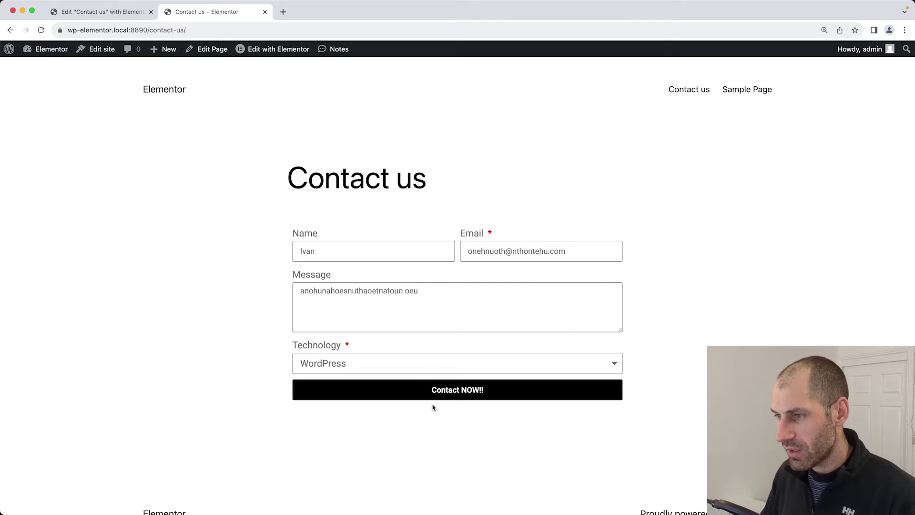
# Step: Keep WordPress as the technology, submit the test entry, and open the site dashboard
pyautogui.click(409, 374)
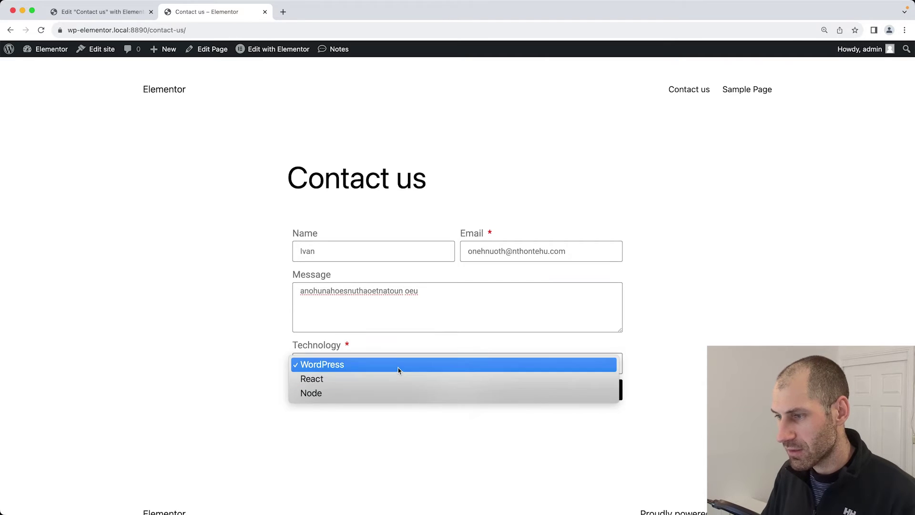
pyautogui.click(399, 365)
pyautogui.click(446, 393)
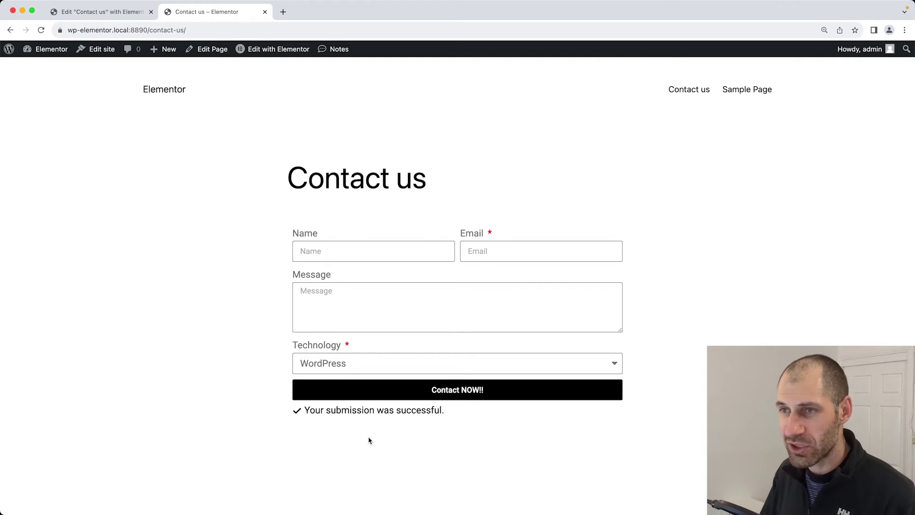
pyautogui.keyDown('super'); pyautogui.click(52, 49); pyautogui.keyUp('super')
# Step: Open Elementor Submissions, view the test entry's details, and return to the list
pyautogui.click(332, 18)
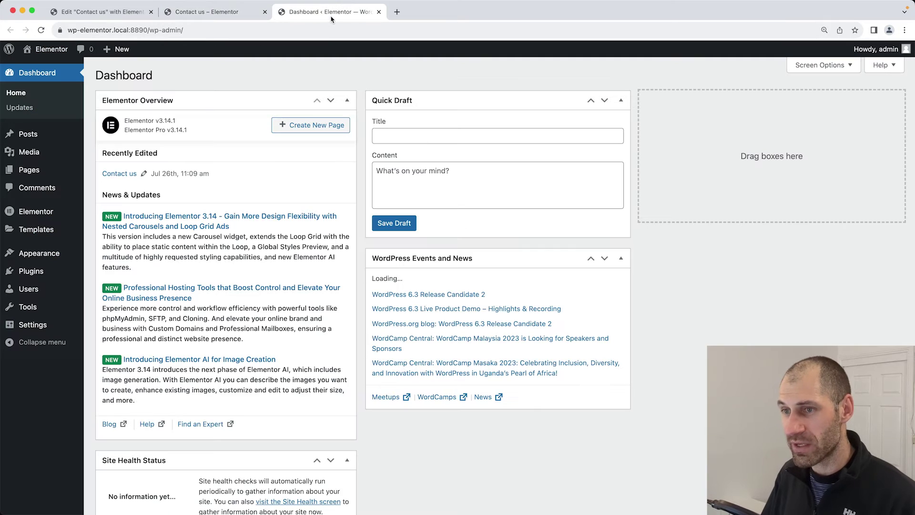
pyautogui.moveTo(48, 217)
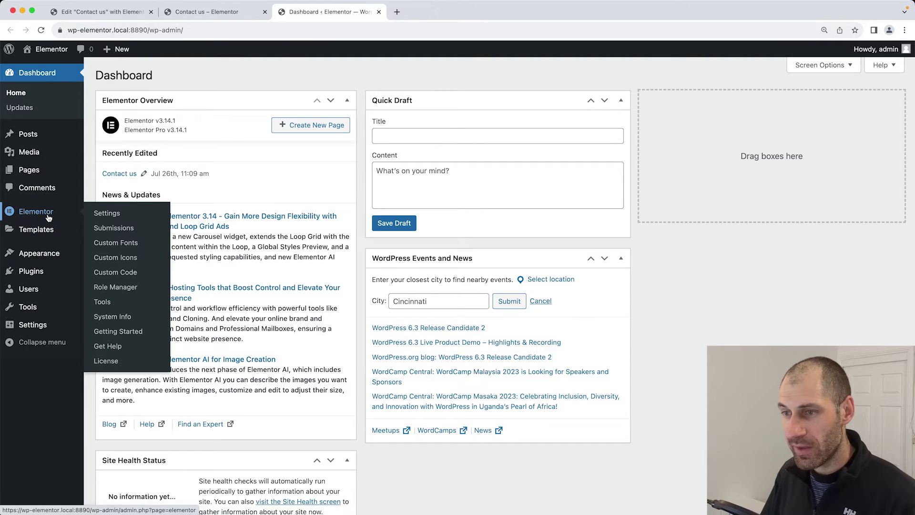
pyautogui.click(110, 233)
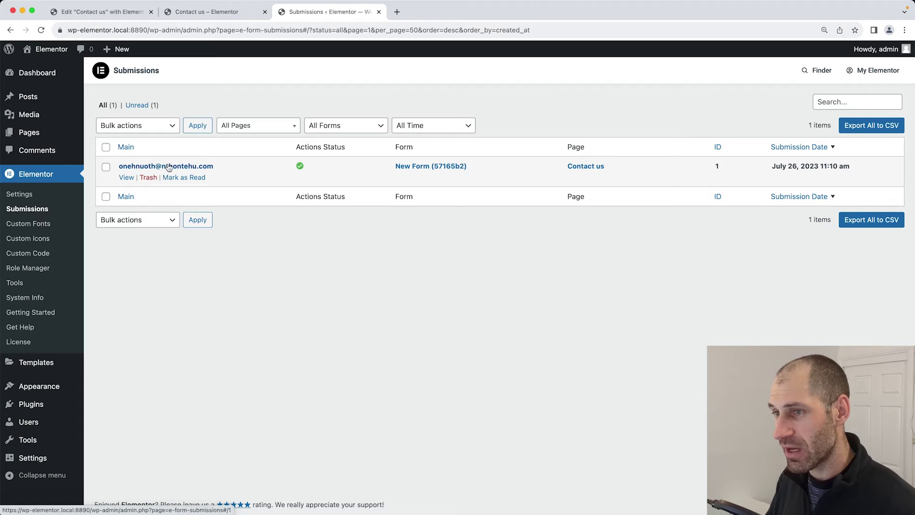
pyautogui.click(125, 180)
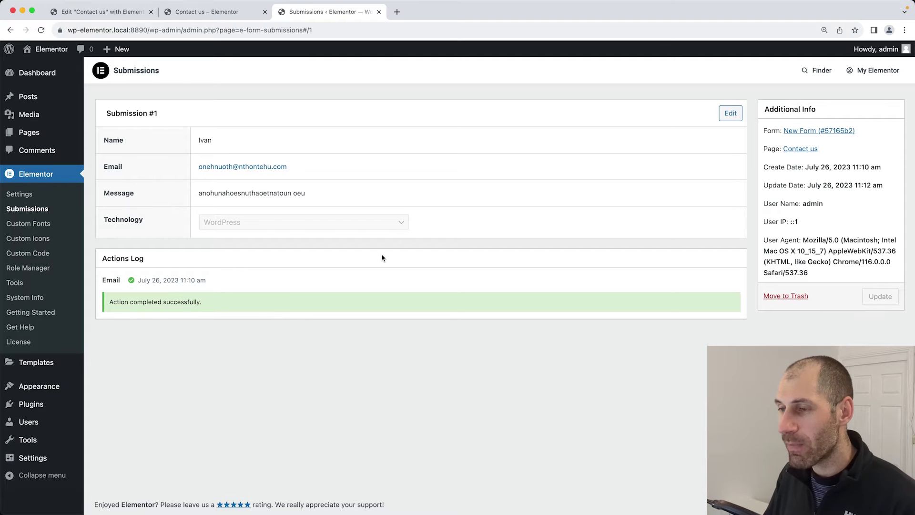
pyautogui.press('super+bracketleft')
# Step: Try the select-all checkbox, All Pages filter and search box, then close the tab
pyautogui.click(108, 148)
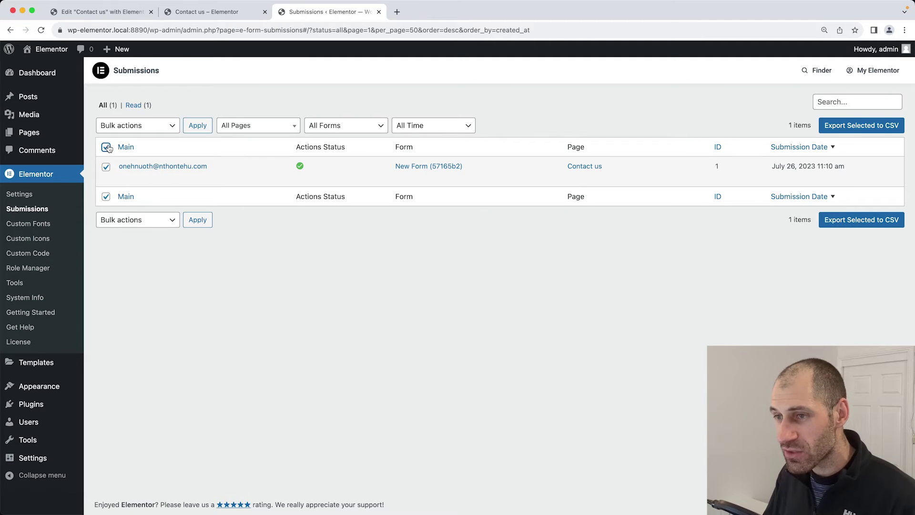
pyautogui.click(107, 148)
pyautogui.click(254, 127)
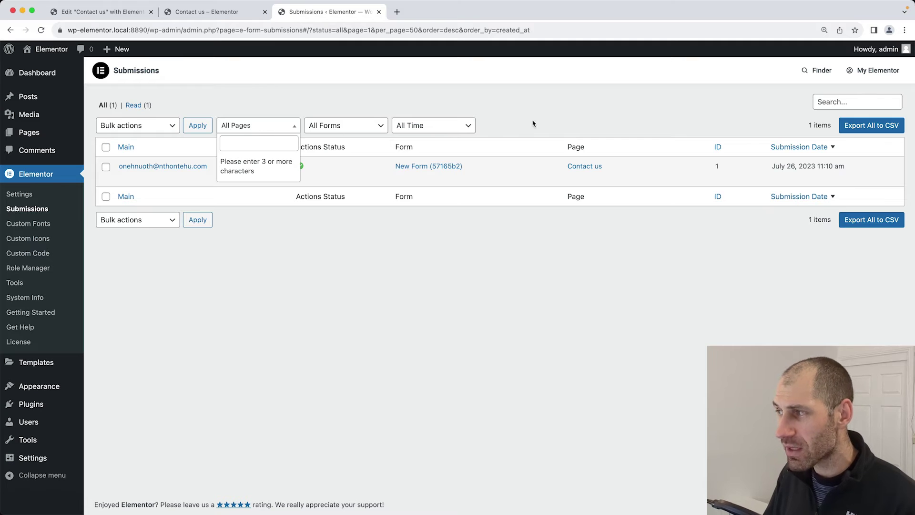
pyautogui.click(570, 122)
pyautogui.click(849, 103)
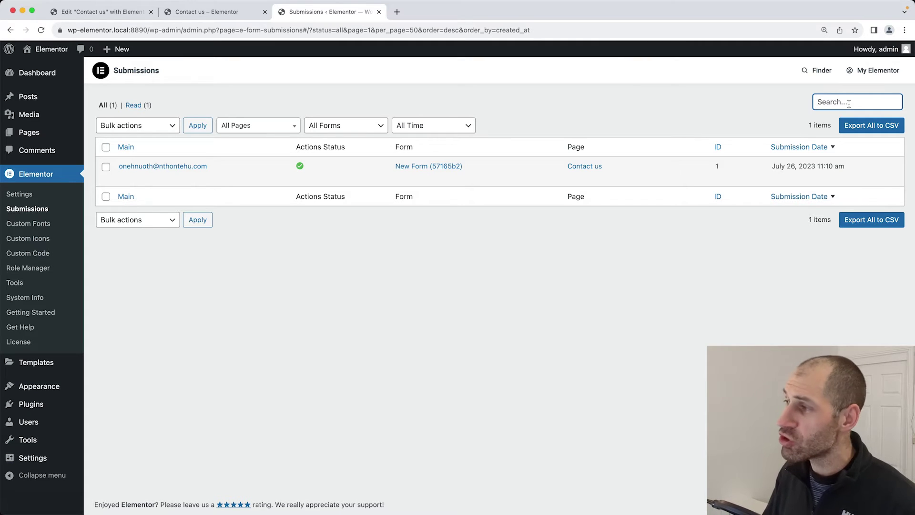
pyautogui.click(736, 118)
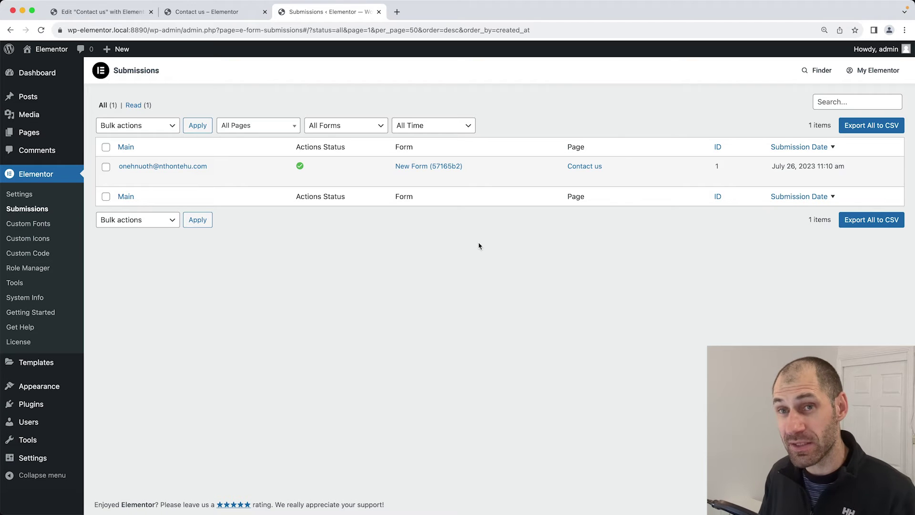
pyautogui.click(379, 12)
# Step: In the form's Additional Options, set Custom Messages to Yes
pyautogui.click(108, 12)
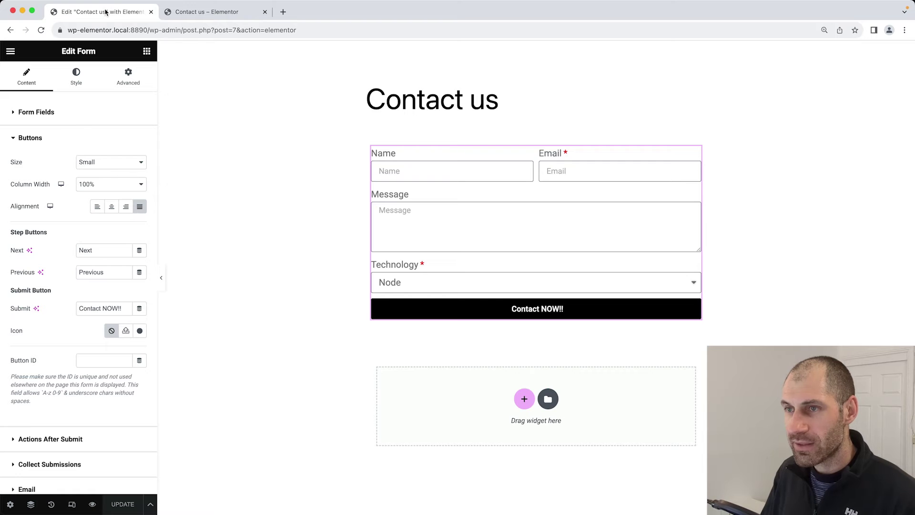
pyautogui.scroll(-3, 67, 321)
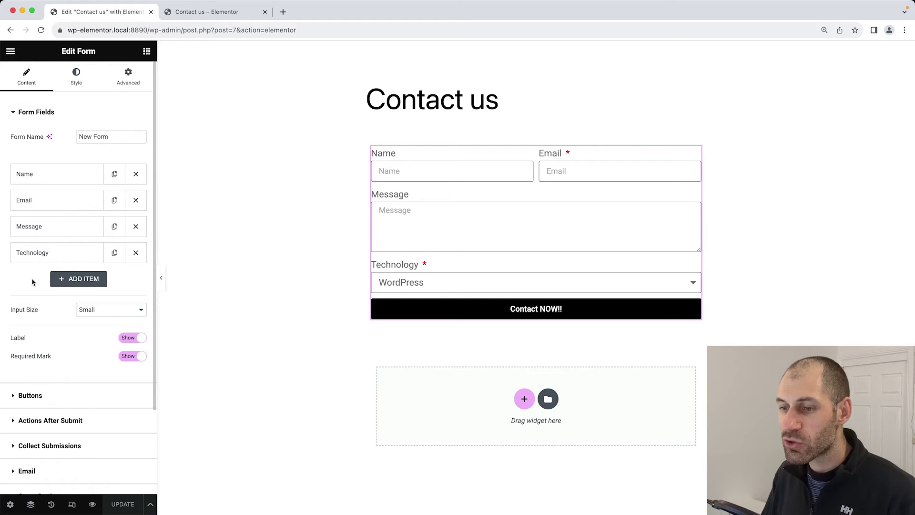
pyautogui.scroll(-3, 33, 286)
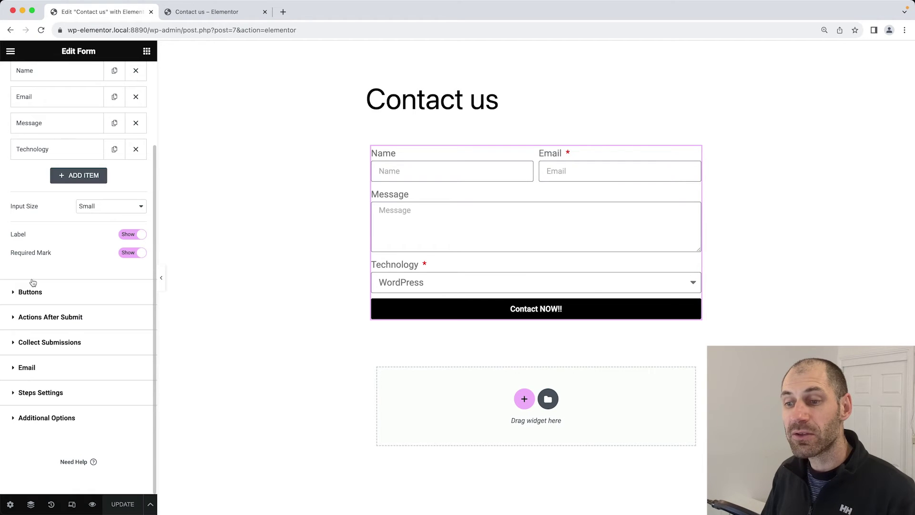
pyautogui.click(37, 421)
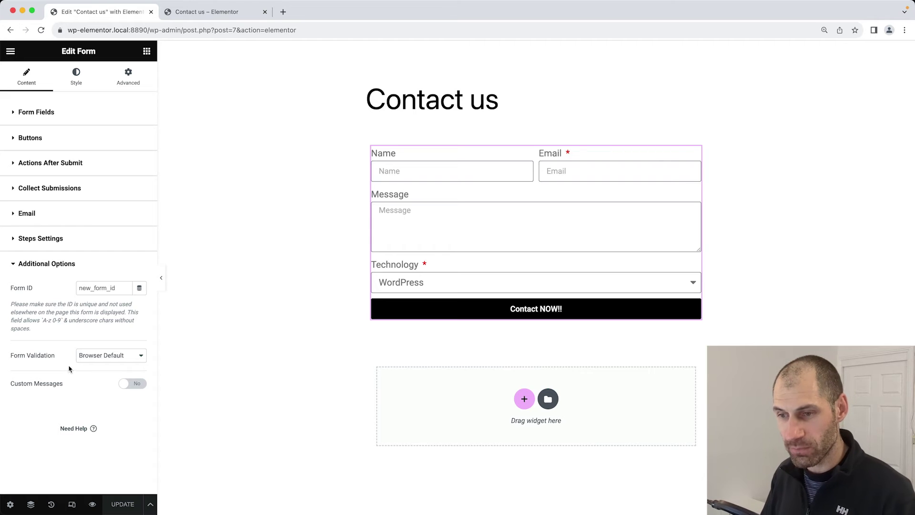
pyautogui.click(143, 386)
# Step: Make the Success Message read 'Thanks for contacting us. We'll reply within 24 hours.' and save
pyautogui.scroll(-3, 75, 374)
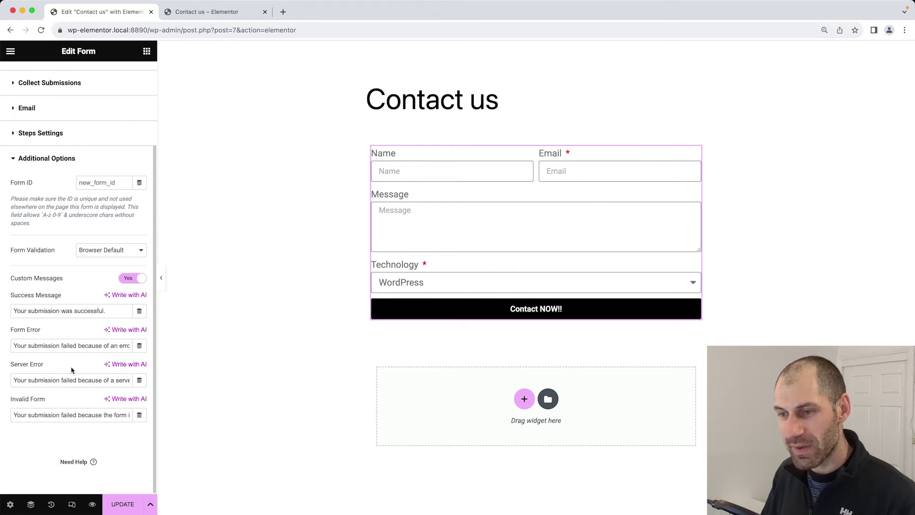
pyautogui.tripleClick(58, 310)
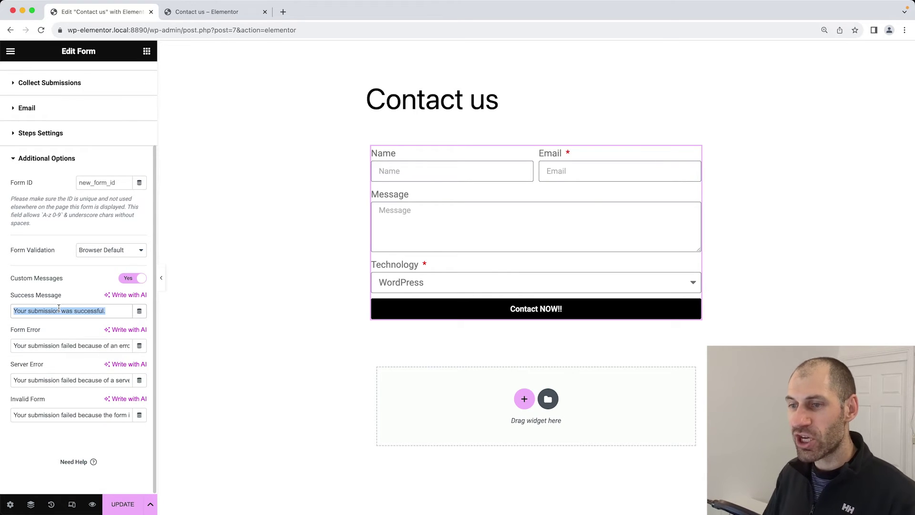
pyautogui.press('super+v')
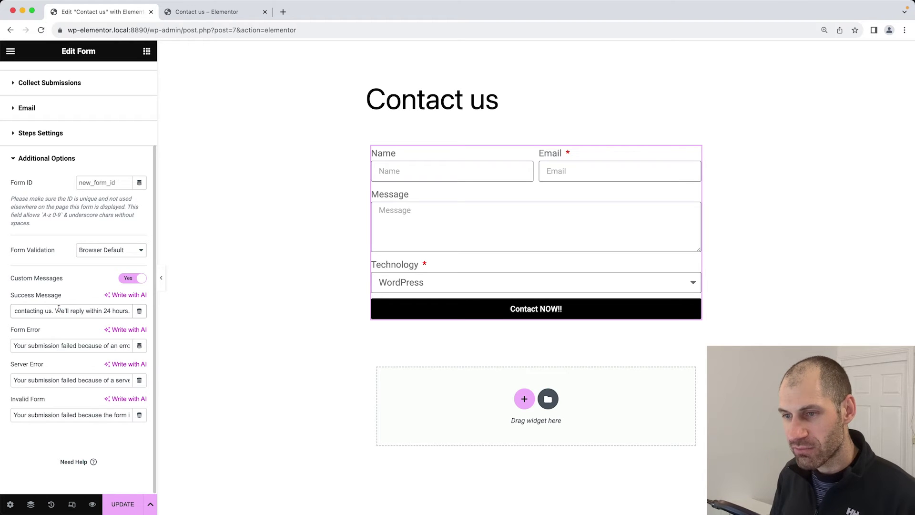
pyautogui.press('super+Left')
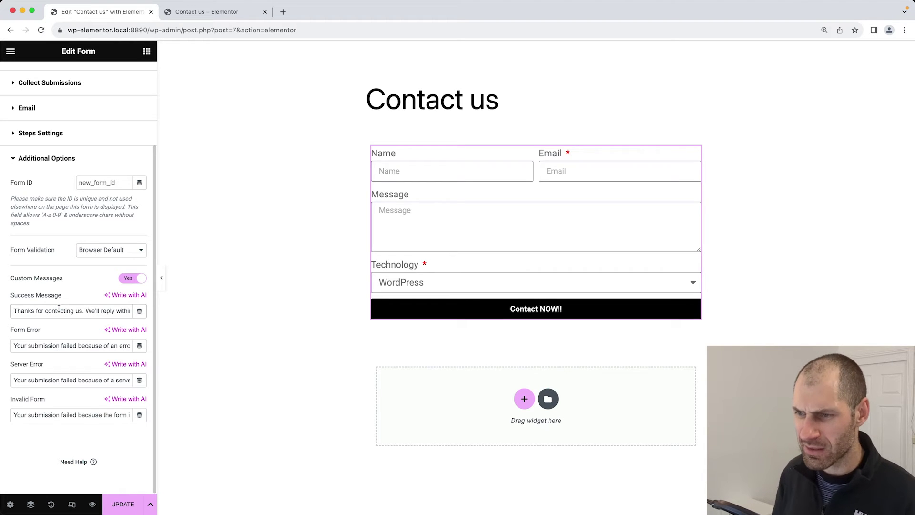
pyautogui.press('super+Right')
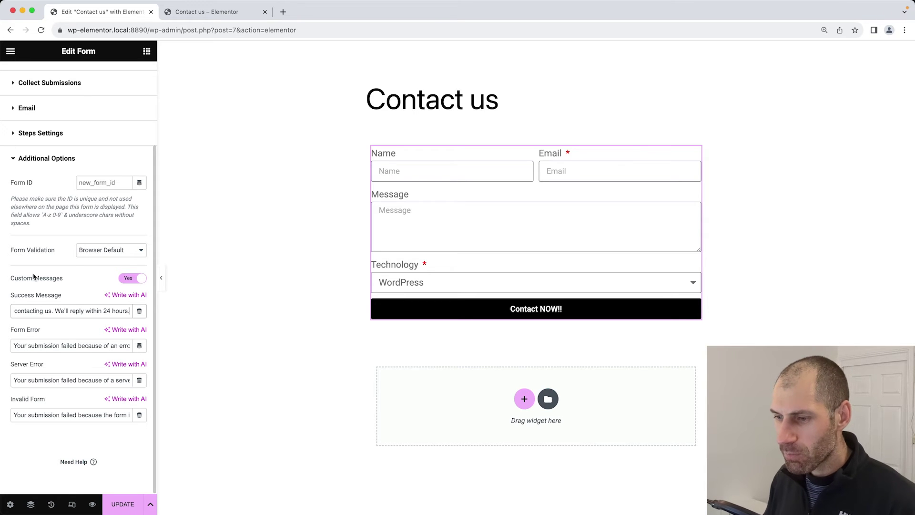
pyautogui.click(113, 503)
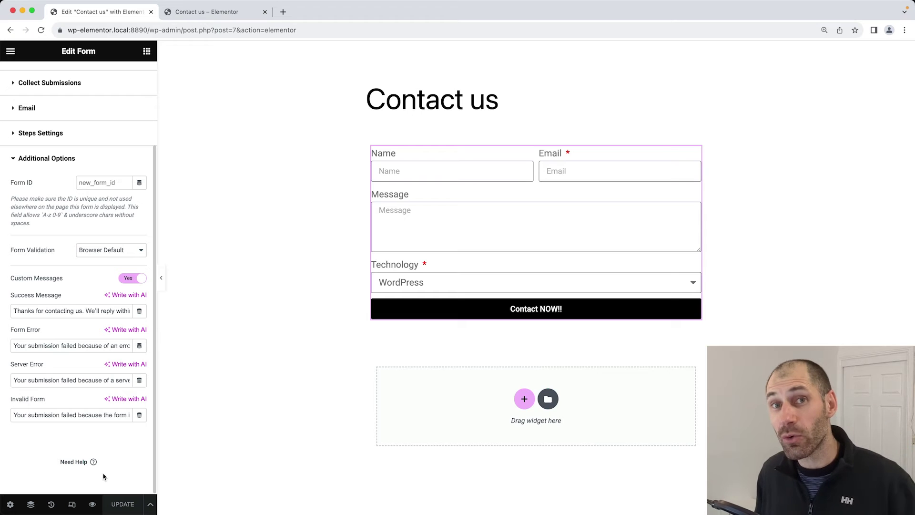
# Step: Glance at the live Contact us page, then open the Edit Form panel's Style settings
pyautogui.click(210, 11)
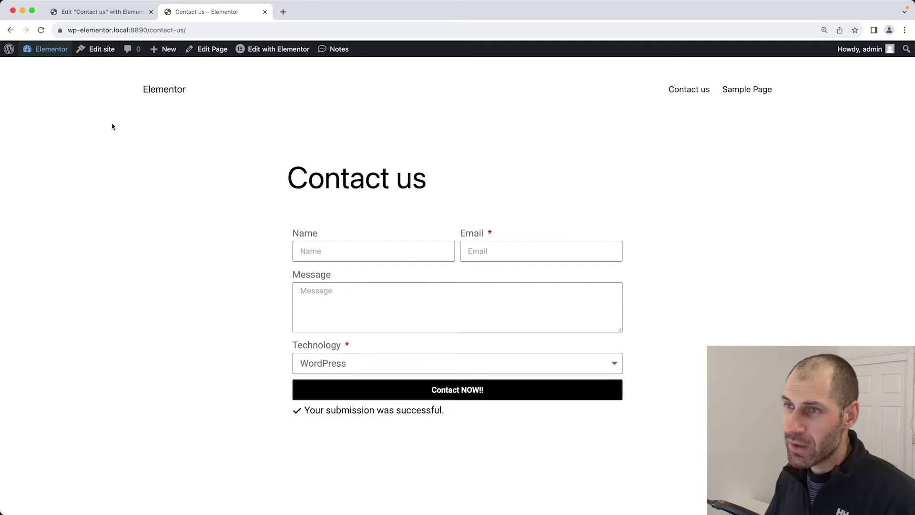
pyautogui.click(74, 13)
pyautogui.scroll(5, 76, 119)
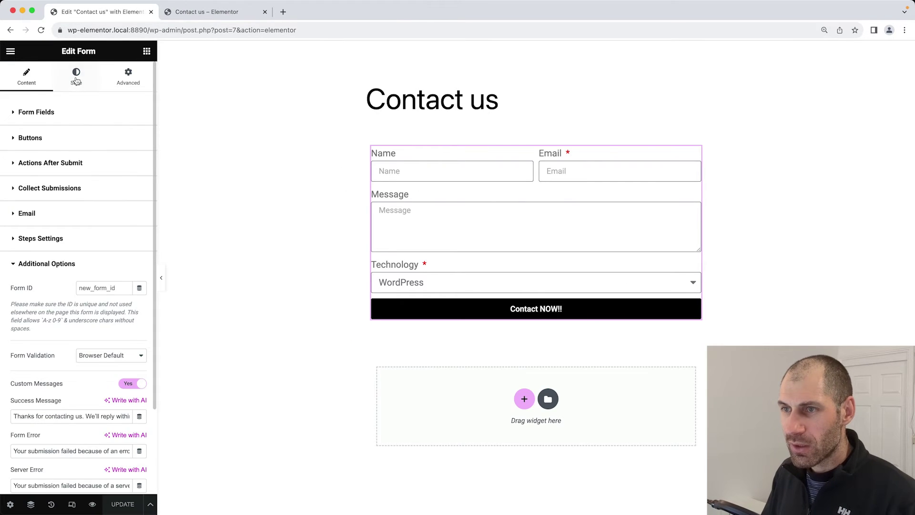
pyautogui.click(77, 77)
pyautogui.scroll(-3, 47, 234)
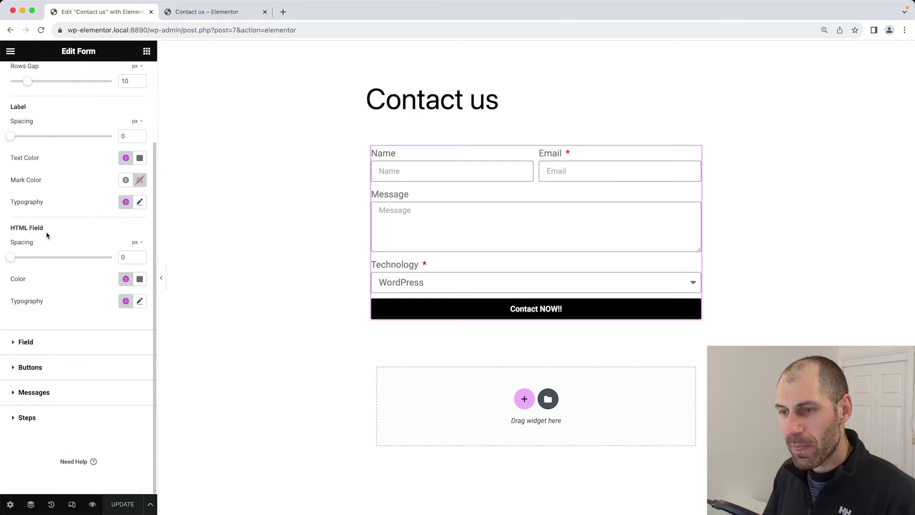
# Step: Give the form messages 24 px bold (700) typography
pyautogui.click(38, 400)
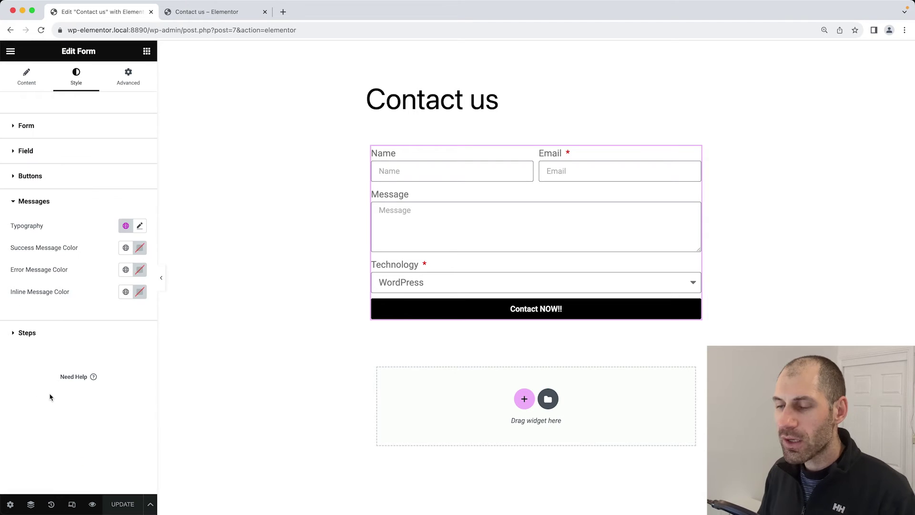
pyautogui.click(140, 226)
pyautogui.click(121, 313)
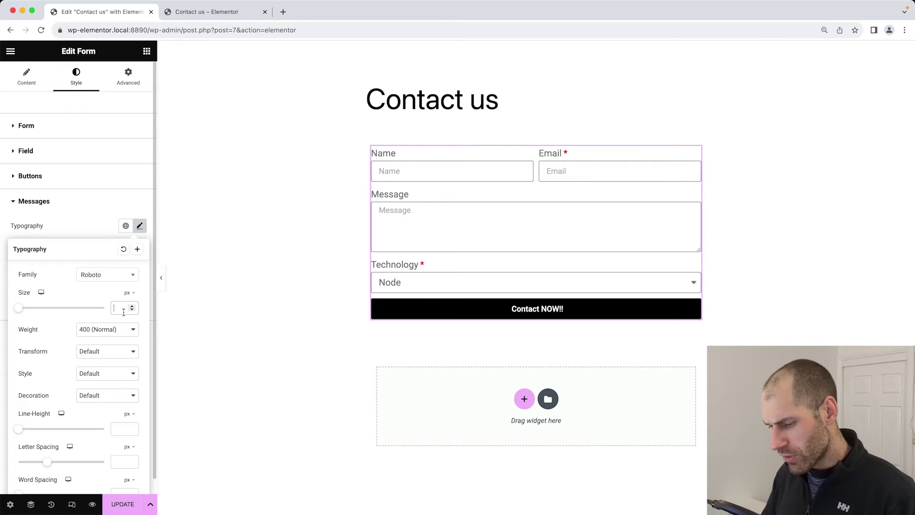
pyautogui.write('20')
pyautogui.click(104, 329)
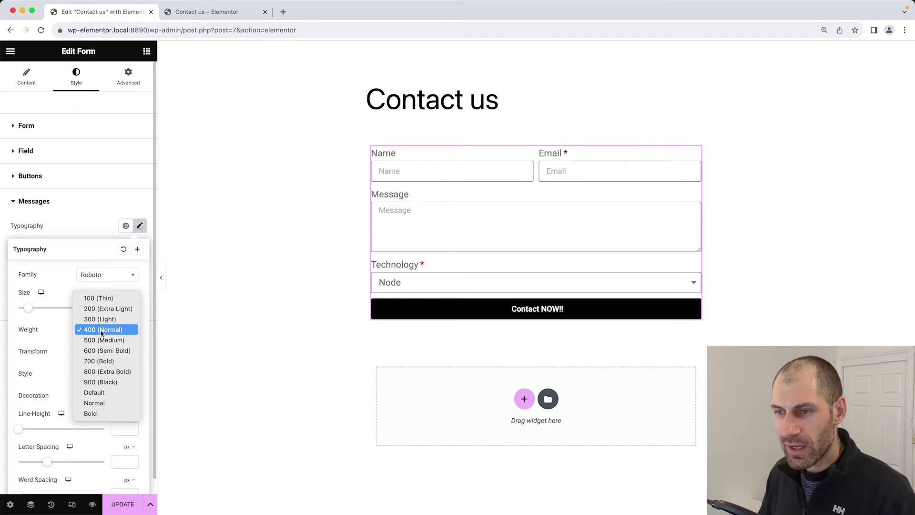
pyautogui.click(101, 361)
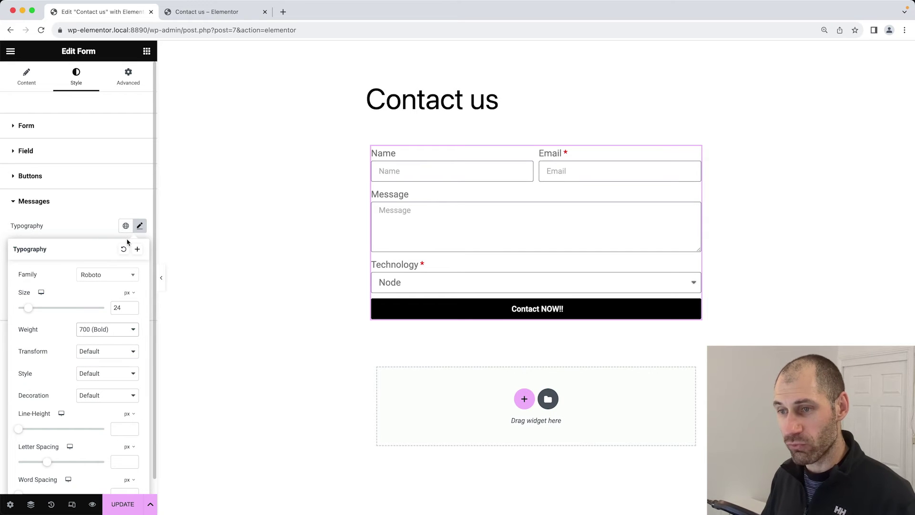
pyautogui.click(106, 232)
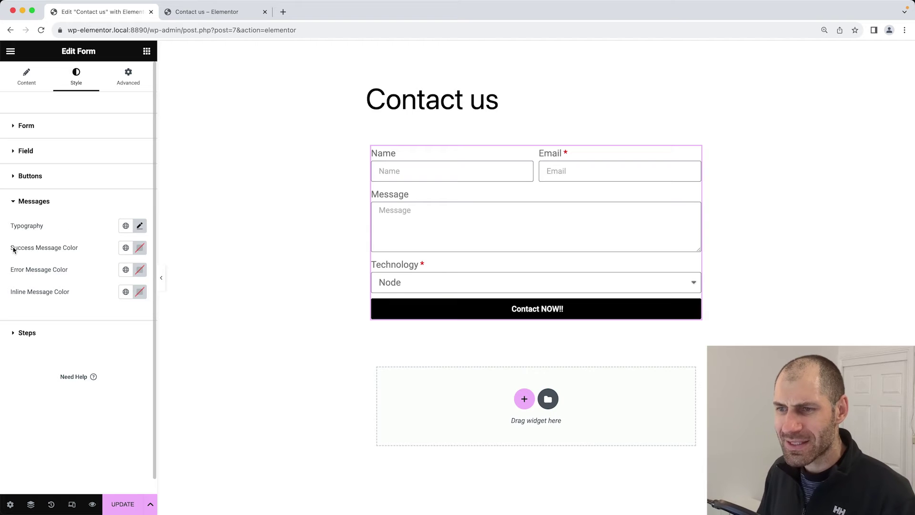
# Step: Set the Success Message colour to green #069724 and save the page
pyautogui.click(139, 248)
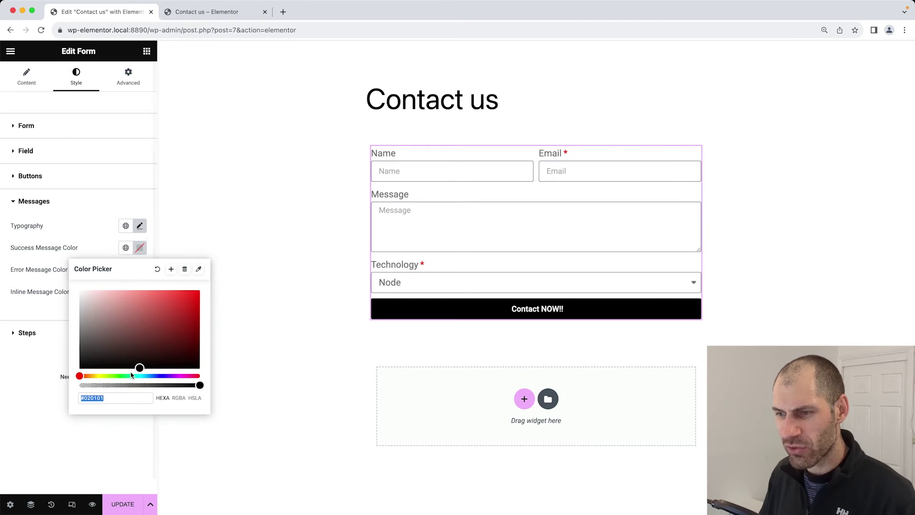
pyautogui.moveTo(118, 376); pyautogui.dragTo(196, 323)
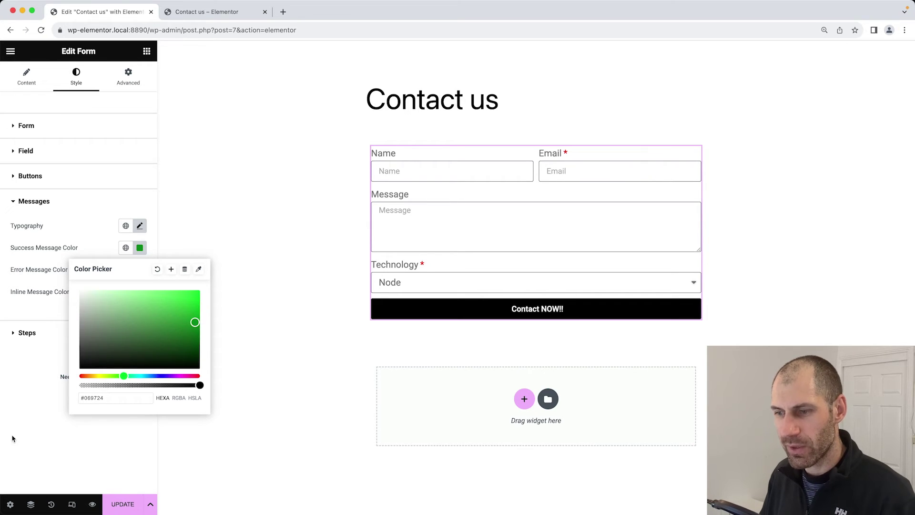
pyautogui.click(34, 434)
pyautogui.click(124, 504)
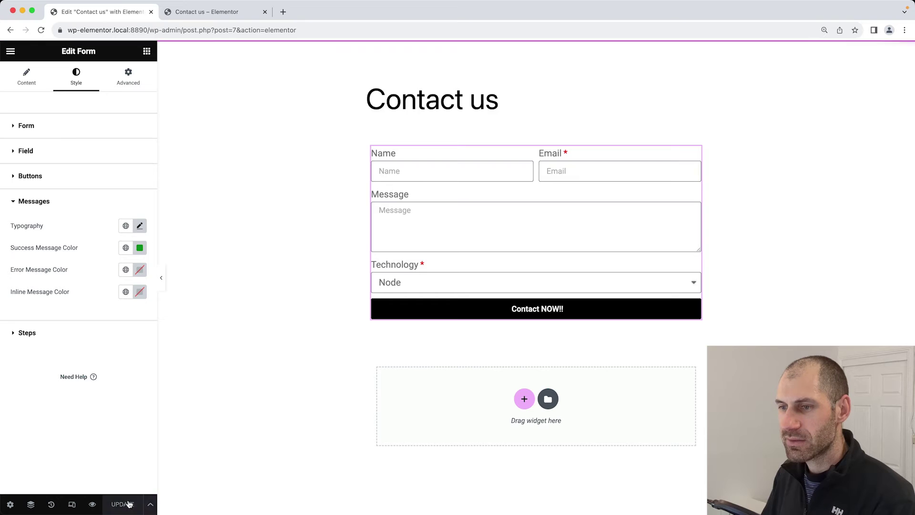
# Step: Reload the live Contact us page and enter a test name and e-mail address
pyautogui.click(195, 14)
pyautogui.press('super+r')
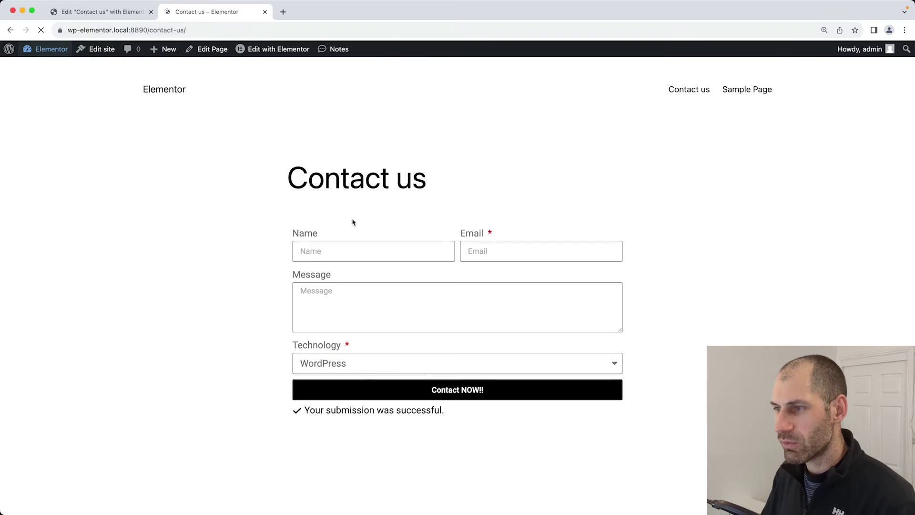
pyautogui.click(361, 253)
pyautogui.write('aoenuth')
pyautogui.click(541, 251)
pyautogui.write('hntoenetuha@nehontuh.com')
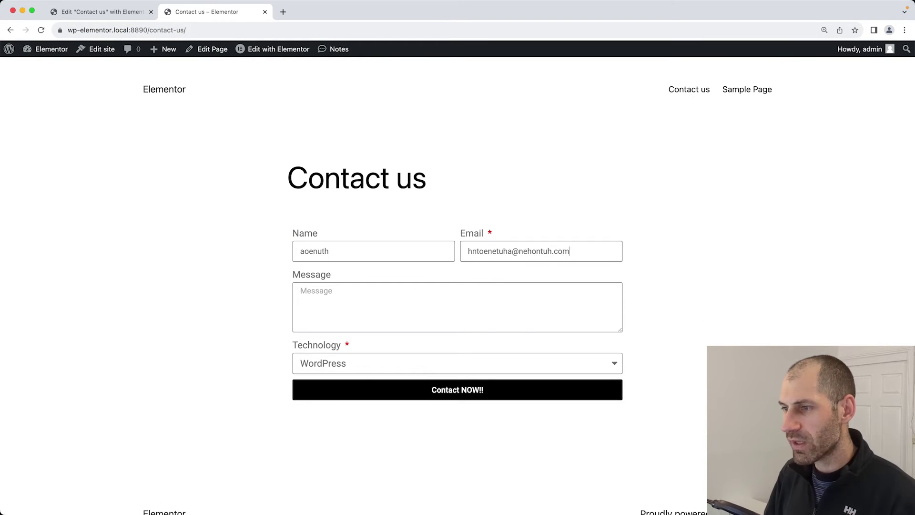
# Step: Add a test message, submit it, and open the WordPress admin Dashboard
pyautogui.press('Tab')
pyautogui.write('nthonth')
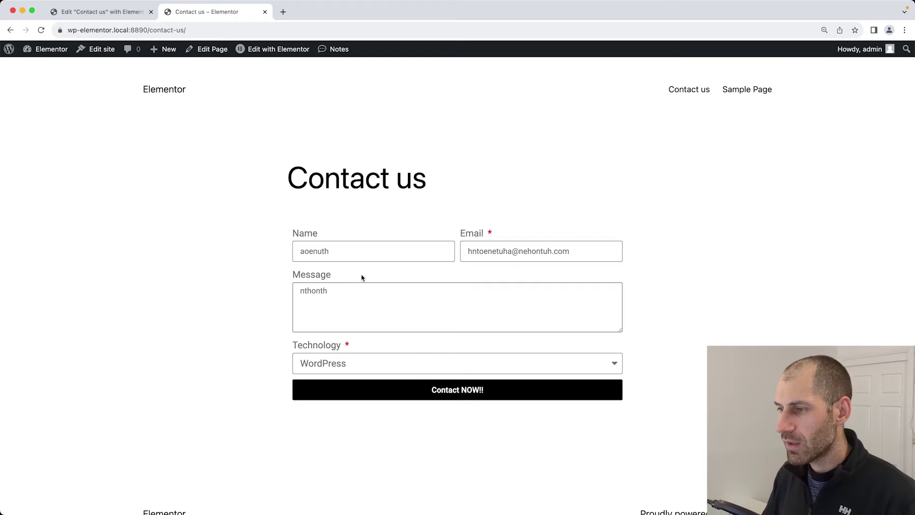
pyautogui.click(459, 394)
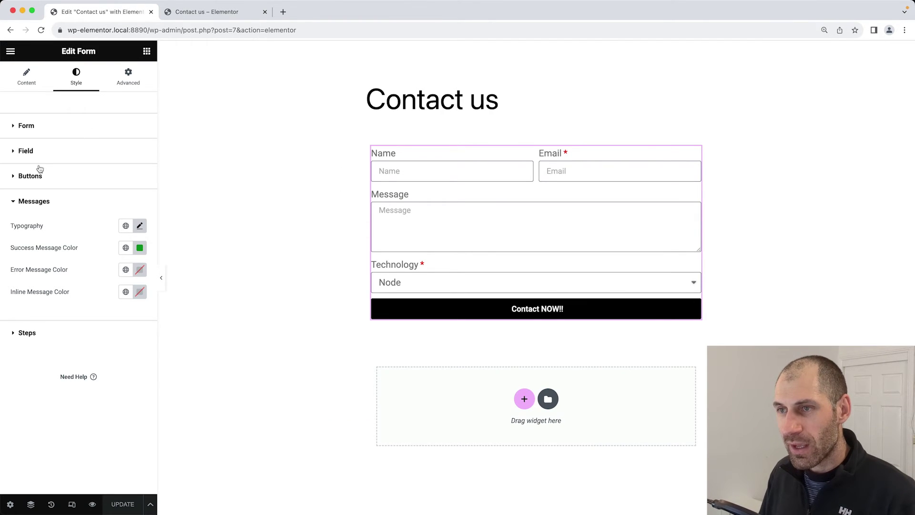
pyautogui.click(196, 12)
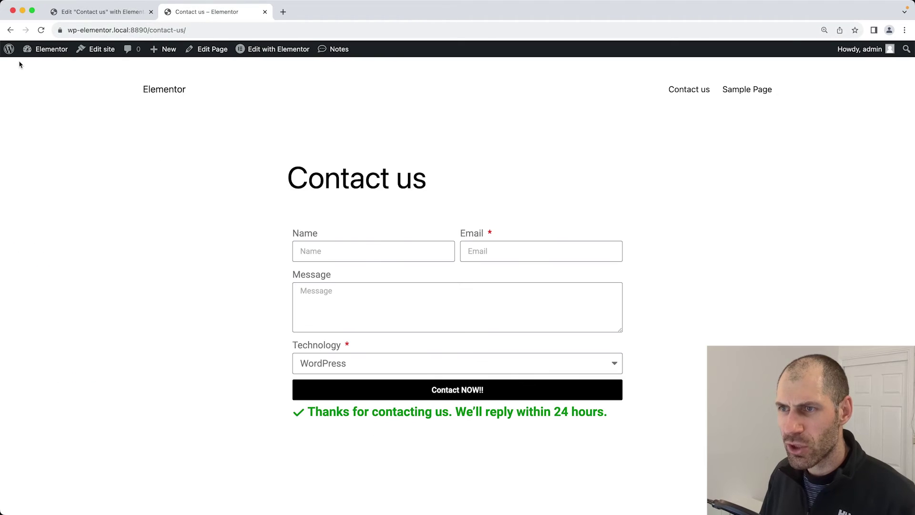
pyautogui.keyDown('shift'); pyautogui.keyDown('super'); pyautogui.click(35, 53); pyautogui.keyUp('super'); pyautogui.keyUp('shift')
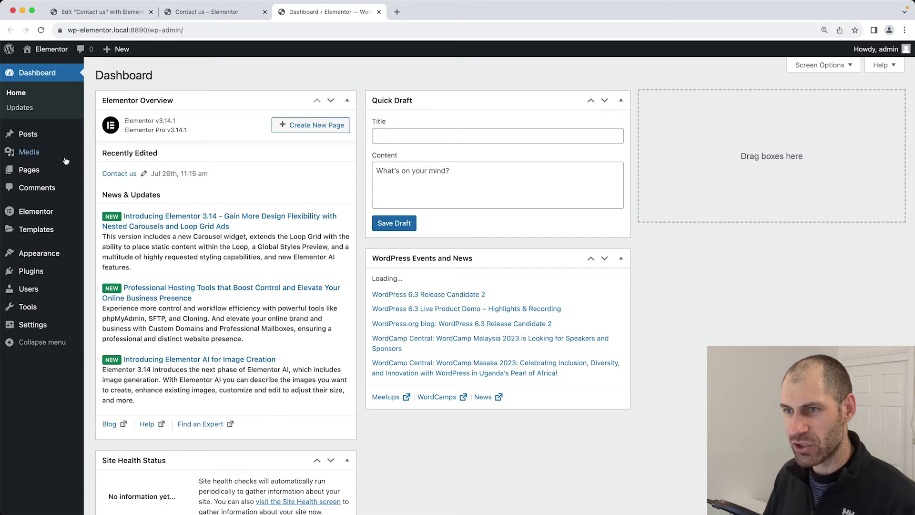
# Step: Create and publish a new page titled 'Confirmation page'
pyautogui.click(28, 167)
pyautogui.click(152, 75)
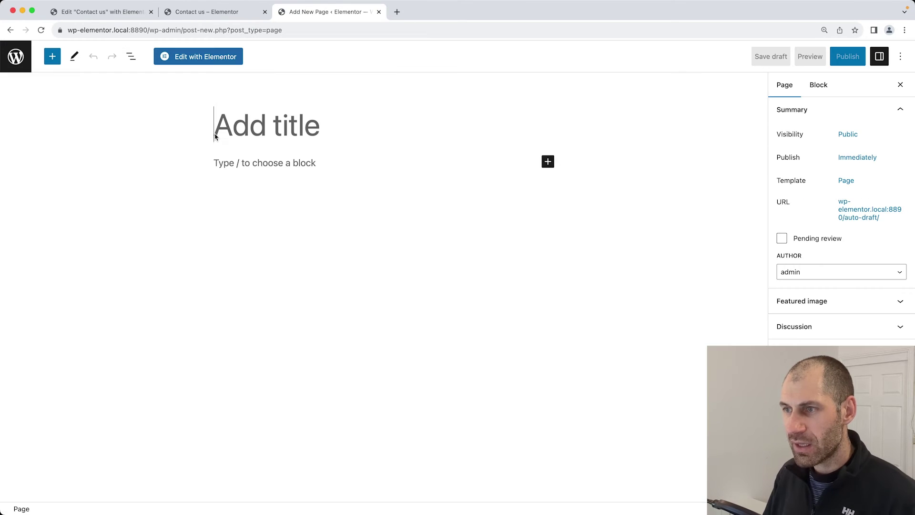
pyautogui.write('Confir')
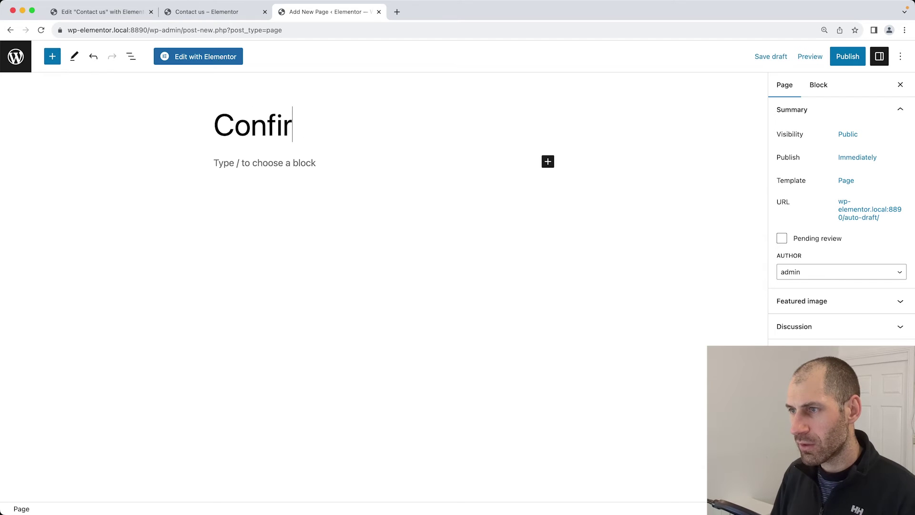
pyautogui.write('mation page')
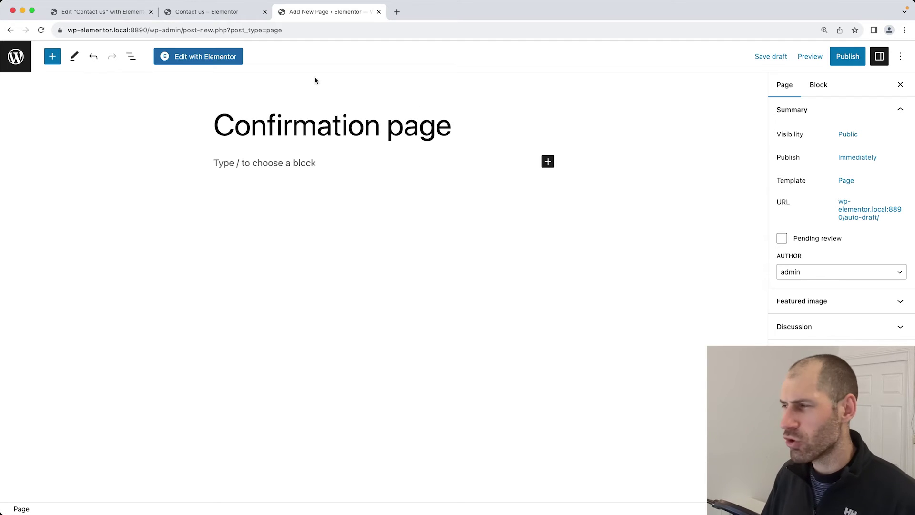
pyautogui.click(849, 57)
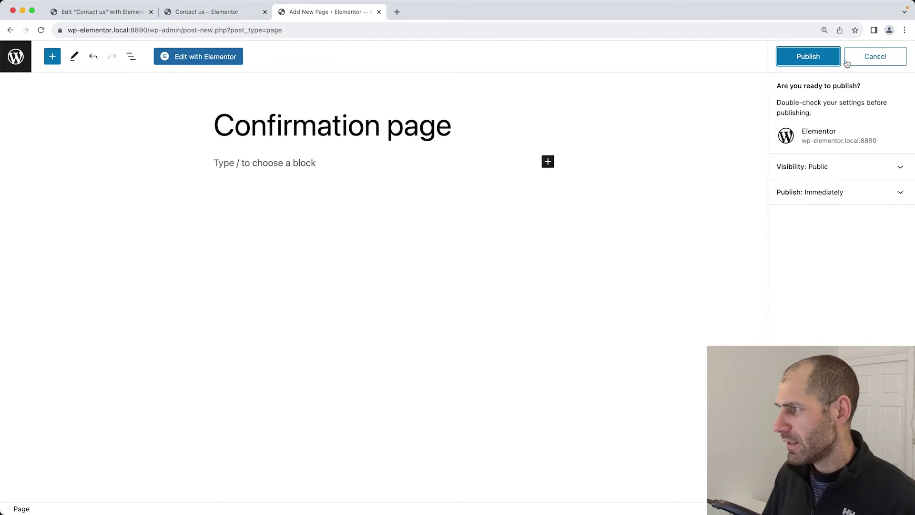
pyautogui.click(814, 57)
# Step: View the published Confirmation page and copy its web address
pyautogui.click(117, 481)
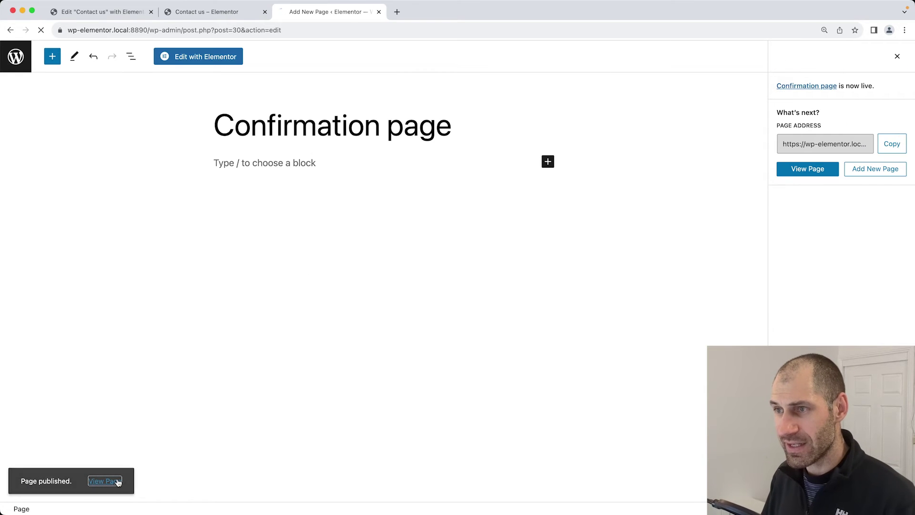
pyautogui.rightClick(216, 25)
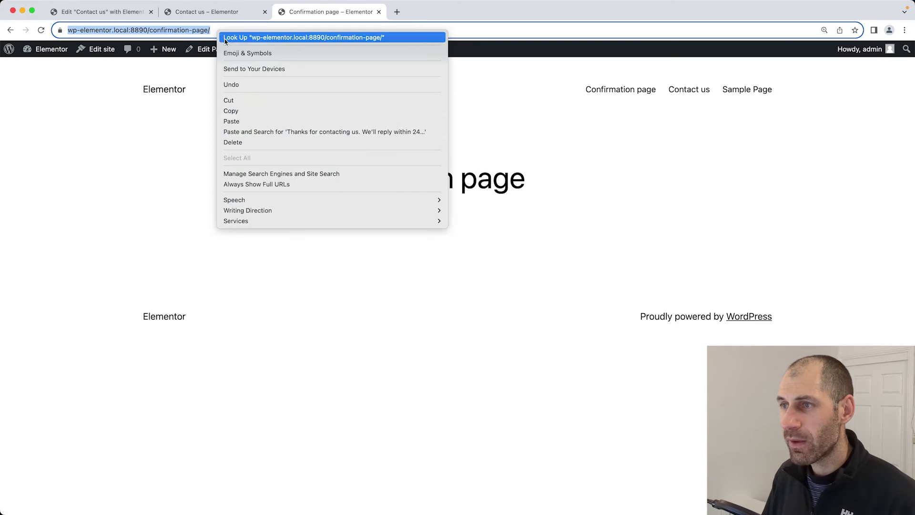
pyautogui.click(245, 110)
# Step: Under the form's Actions After Submit, add a Redirect action, then remove it again
pyautogui.click(85, 11)
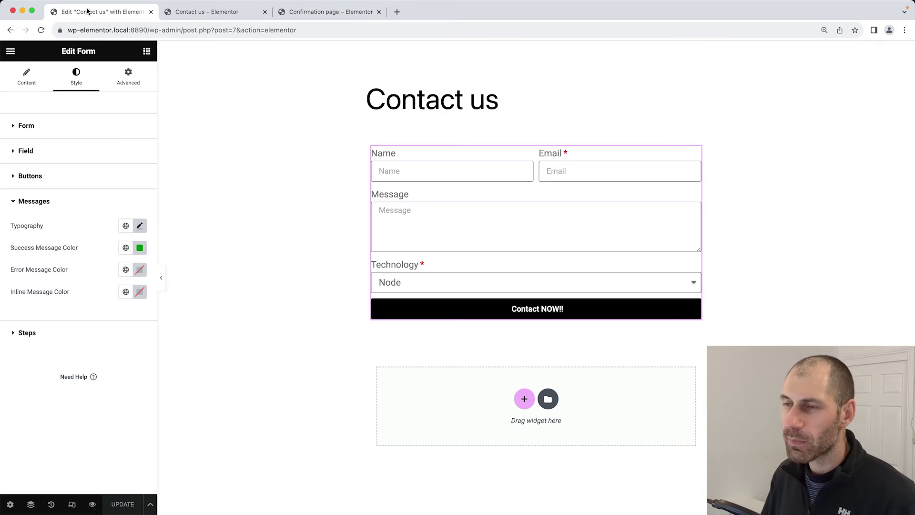
pyautogui.click(26, 74)
pyautogui.scroll(-3, 28, 284)
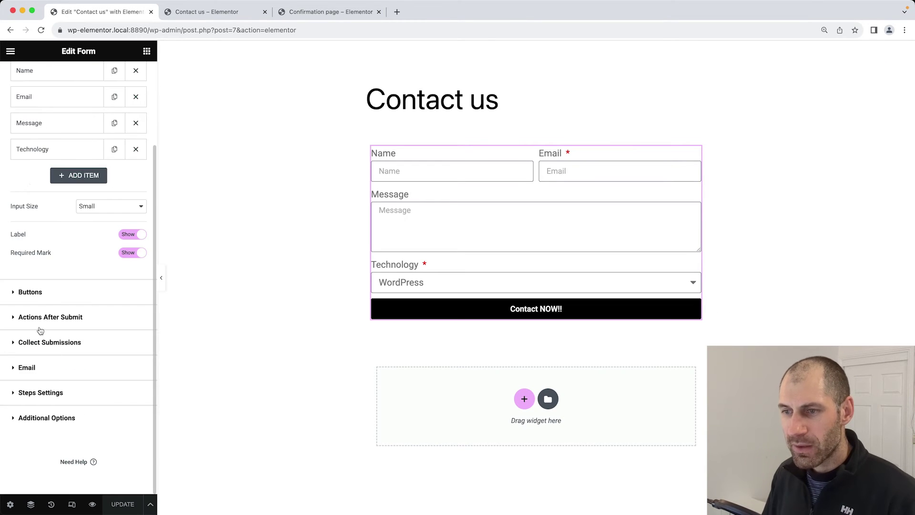
pyautogui.click(39, 319)
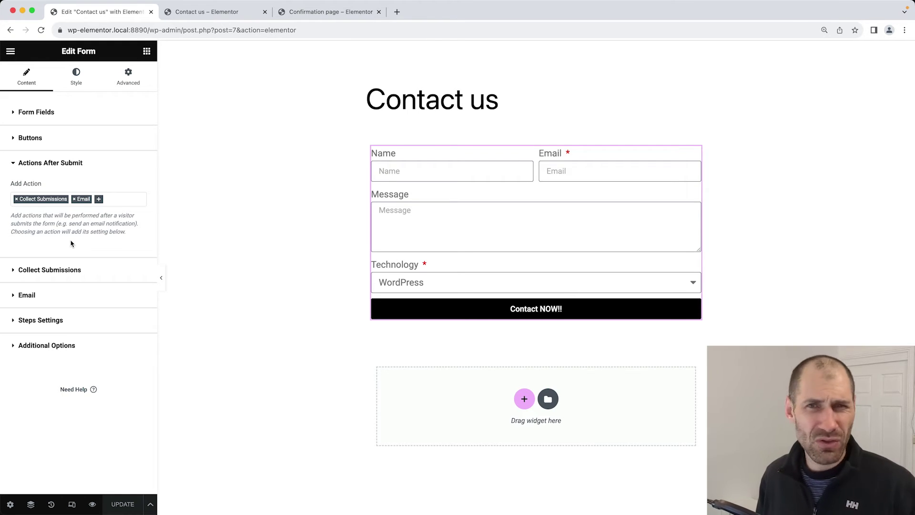
pyautogui.click(100, 200)
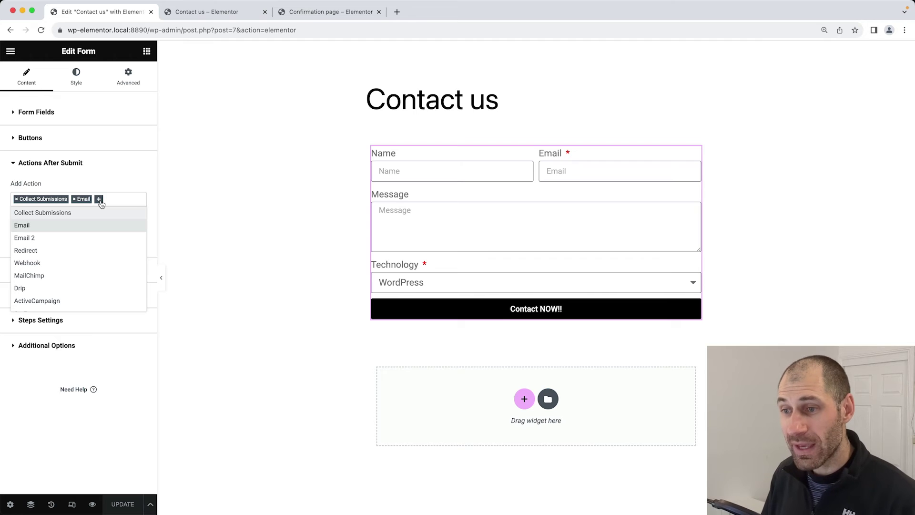
pyautogui.click(53, 253)
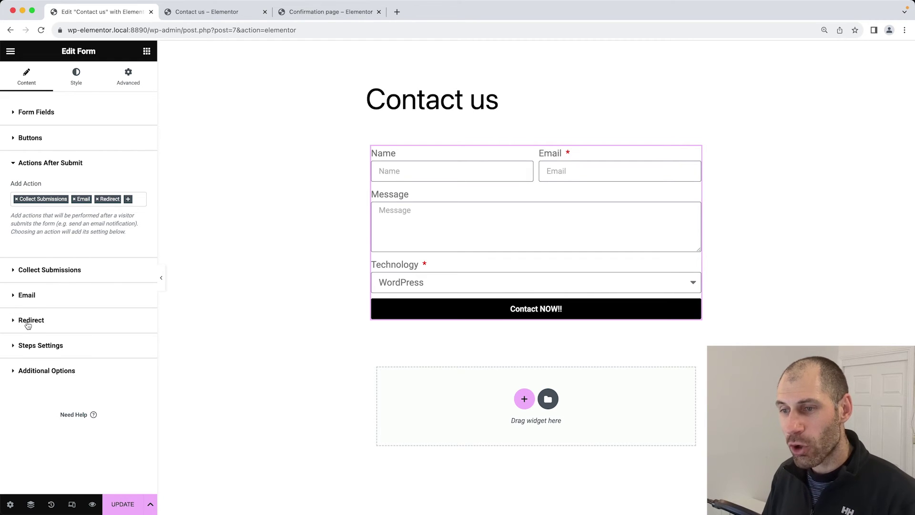
pyautogui.click(97, 200)
# Step: Re-add Redirect, paste the Confirmation page URL into Redirect To, save, and view the live page
pyautogui.click(131, 198)
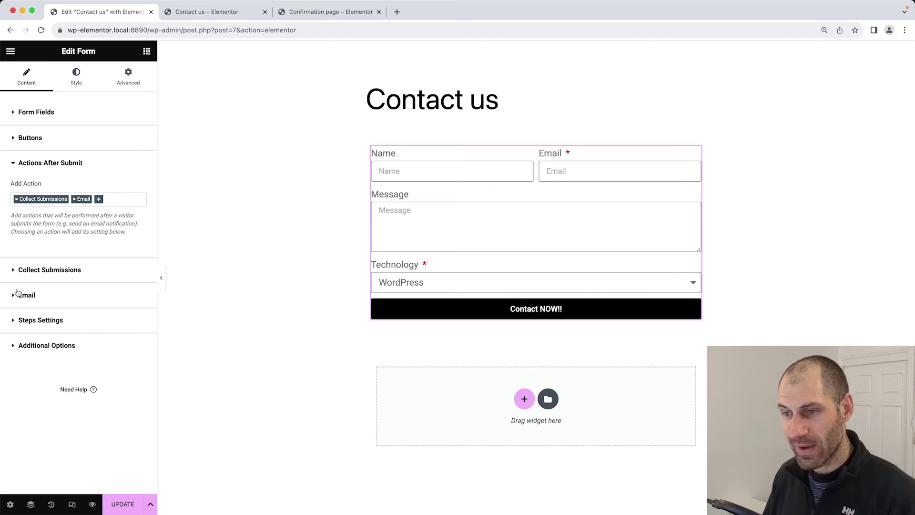
pyautogui.click(98, 200)
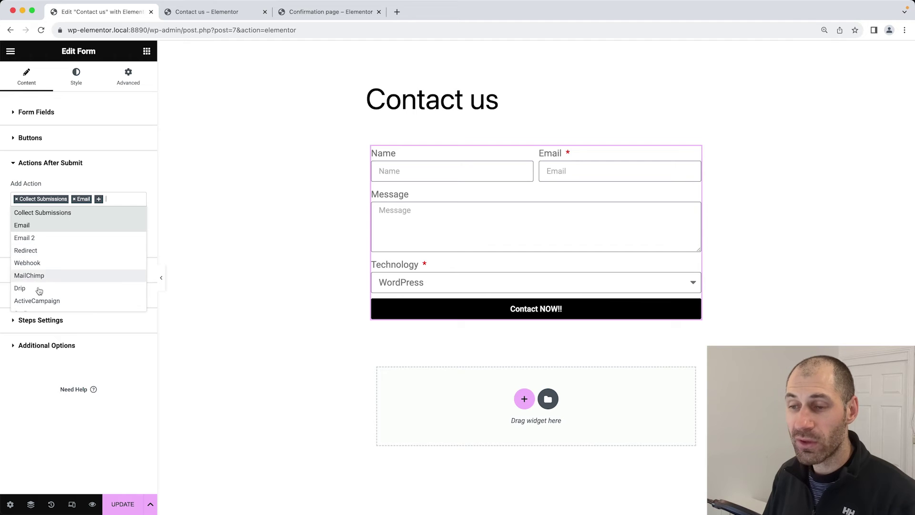
pyautogui.click(46, 253)
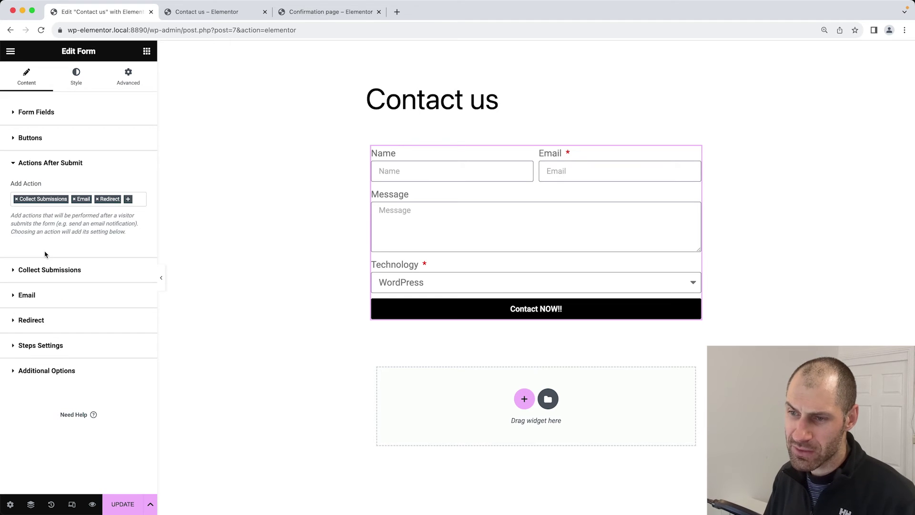
pyautogui.click(30, 320)
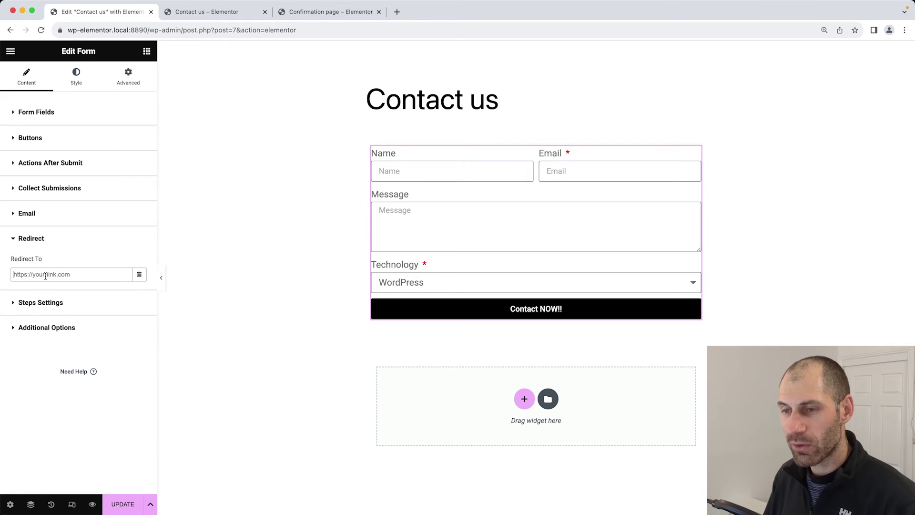
pyautogui.press('super+v')
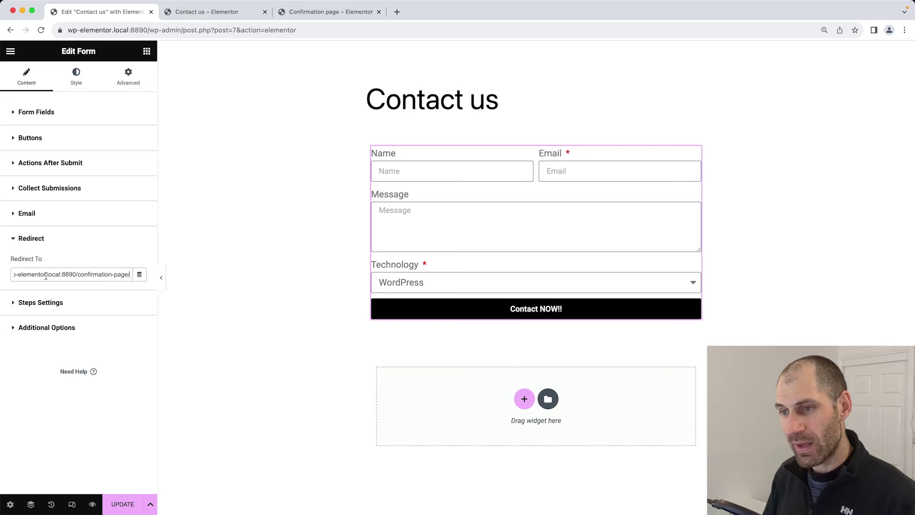
pyautogui.click(122, 504)
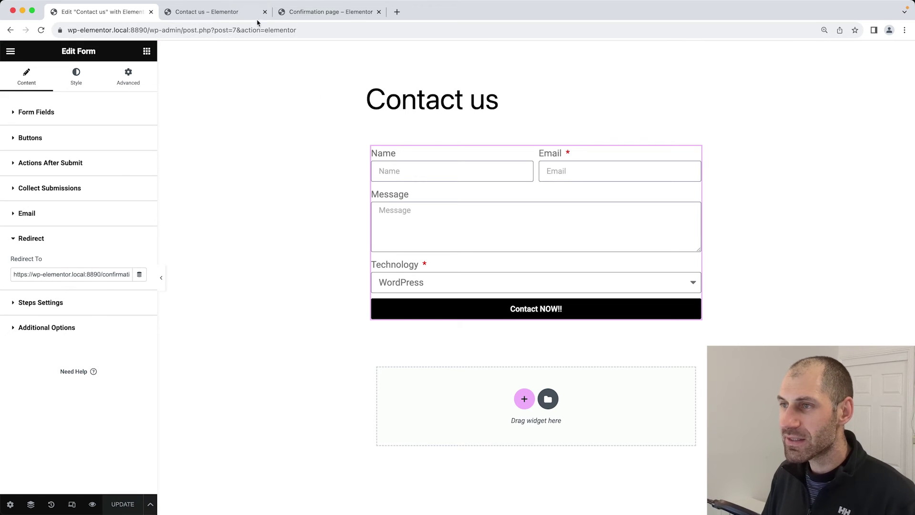
pyautogui.click(229, 12)
# Step: Reload the live Contact us page and enter a test name and e-mail address
pyautogui.click(338, 27)
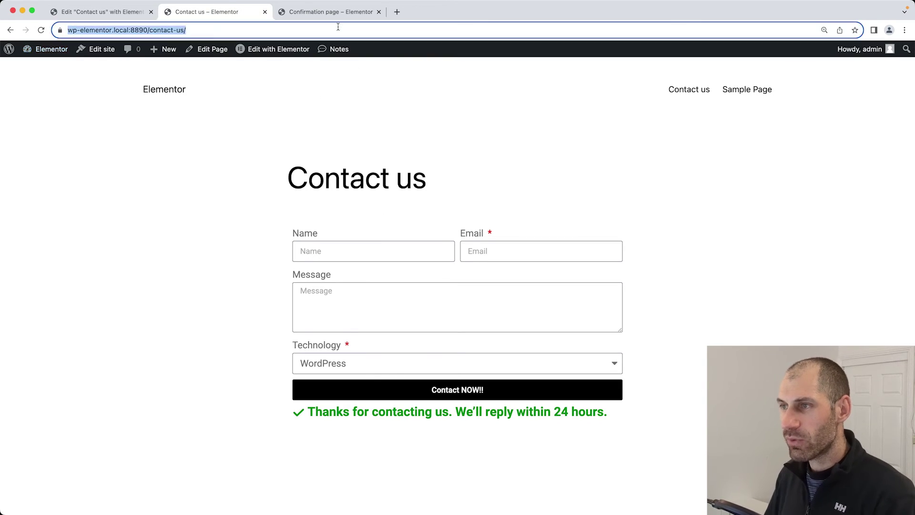
pyautogui.press('Return')
pyautogui.click(385, 247)
pyautogui.write('aoeuoeu')
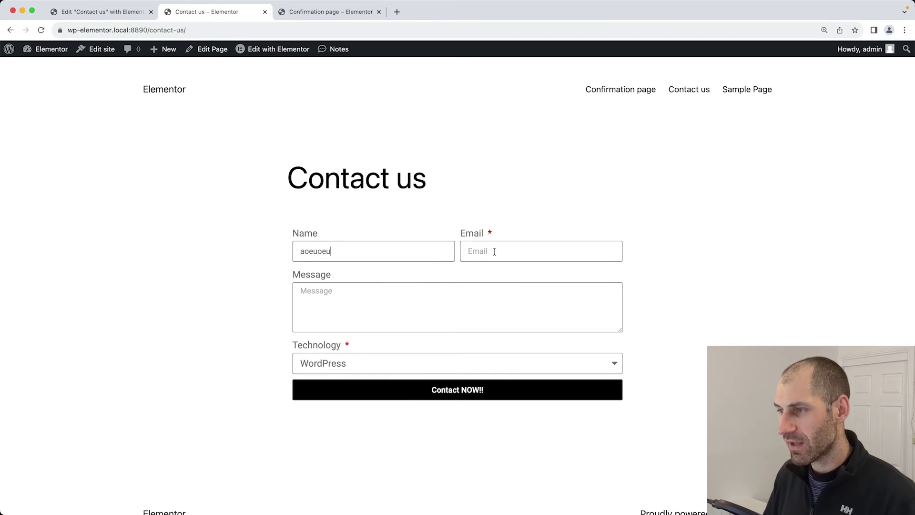
pyautogui.click(495, 252)
pyautogui.write('aoeuaoeu@aoeuaoeu.com')
# Step: Submit a test message to check the redirect, then show the editor's after-submit actions
pyautogui.press('Tab')
pyautogui.write('oeuhoeu')
pyautogui.click(465, 395)
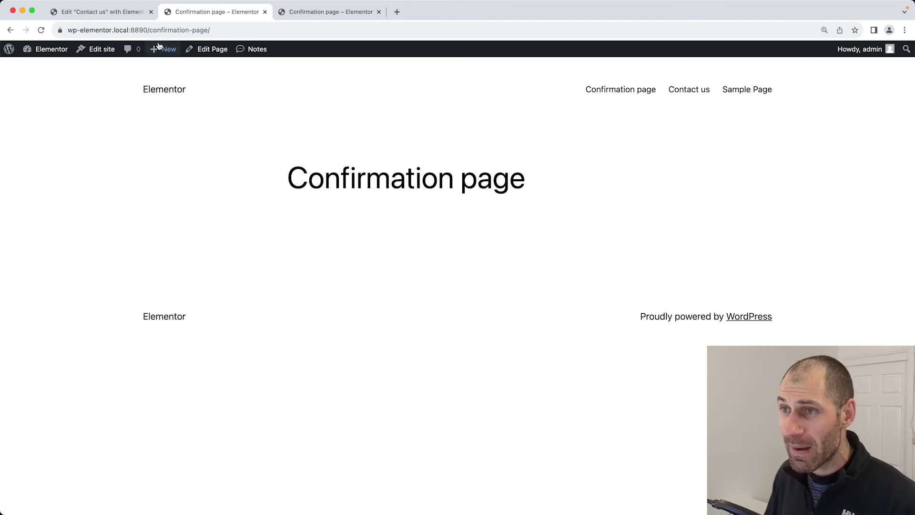
pyautogui.click(112, 13)
pyautogui.click(54, 164)
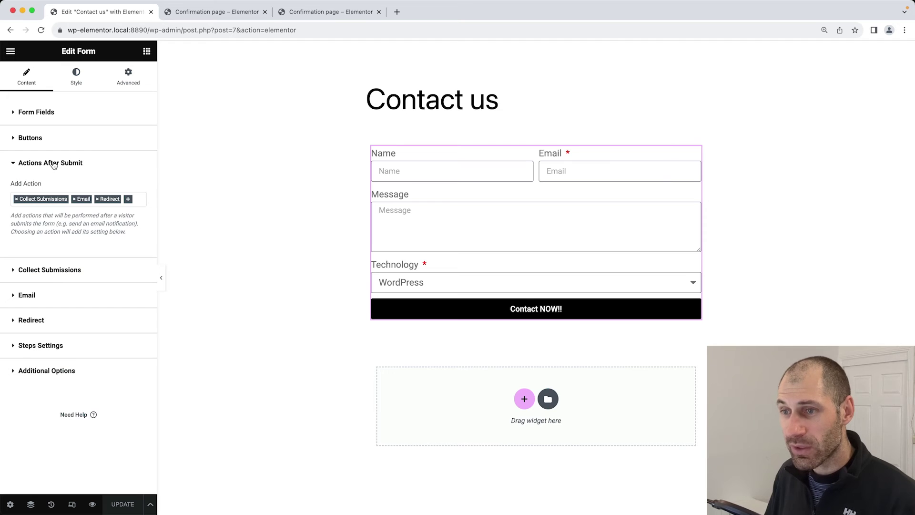
# Step: Browse the full Add Action dropdown of after-submit actions and integrations
pyautogui.click(133, 199)
pyautogui.scroll(-2, 77, 257)
pyautogui.scroll(-3, 76, 266)
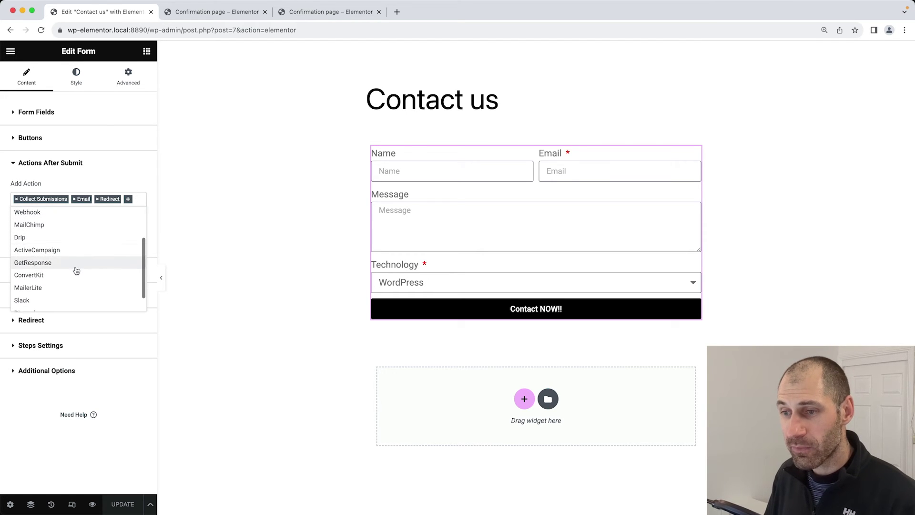
pyautogui.scroll(5, 52, 282)
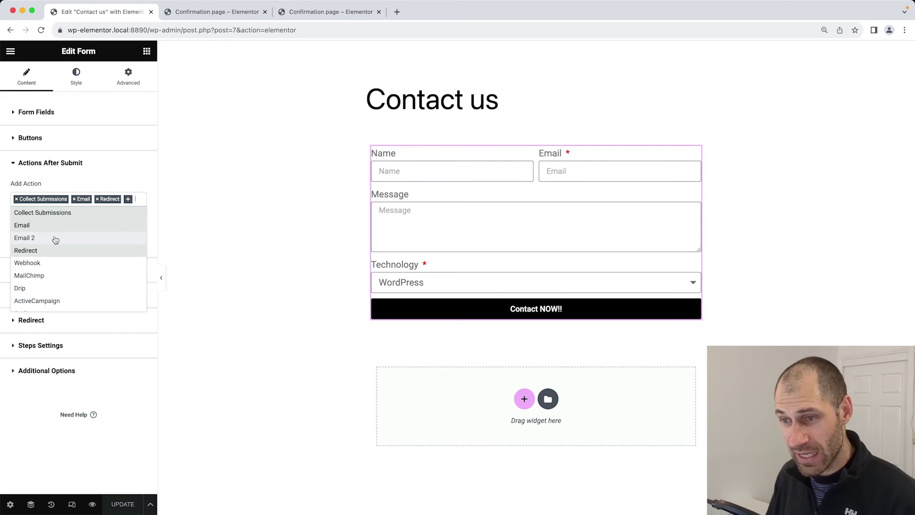
pyautogui.scroll(-1, 58, 253)
pyautogui.scroll(-1, 56, 265)
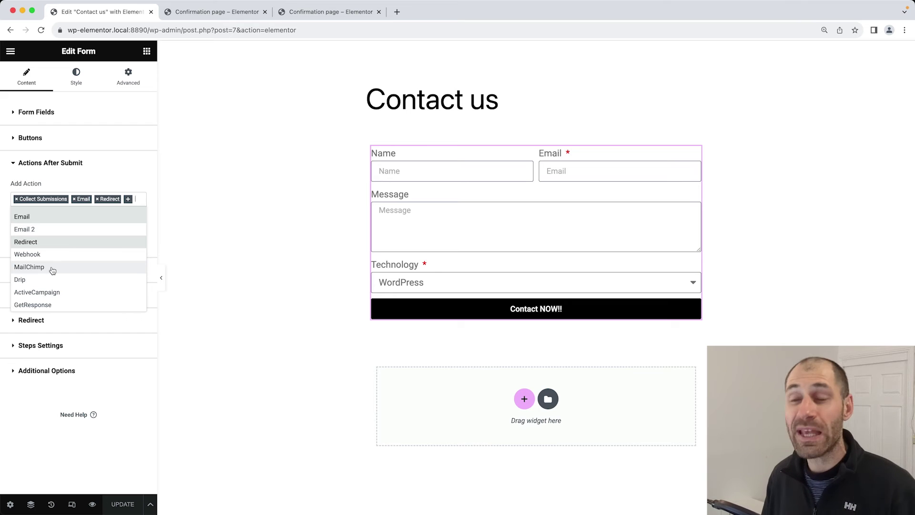
pyautogui.scroll(-3, 52, 270)
pyautogui.scroll(-2, 51, 268)
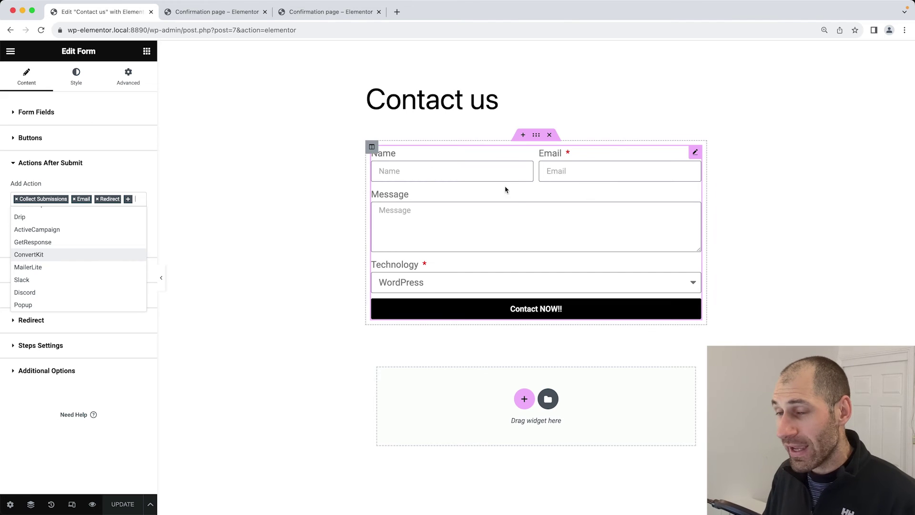
# Step: Add a new item to Form Fields and set its type to Step
pyautogui.click(68, 112)
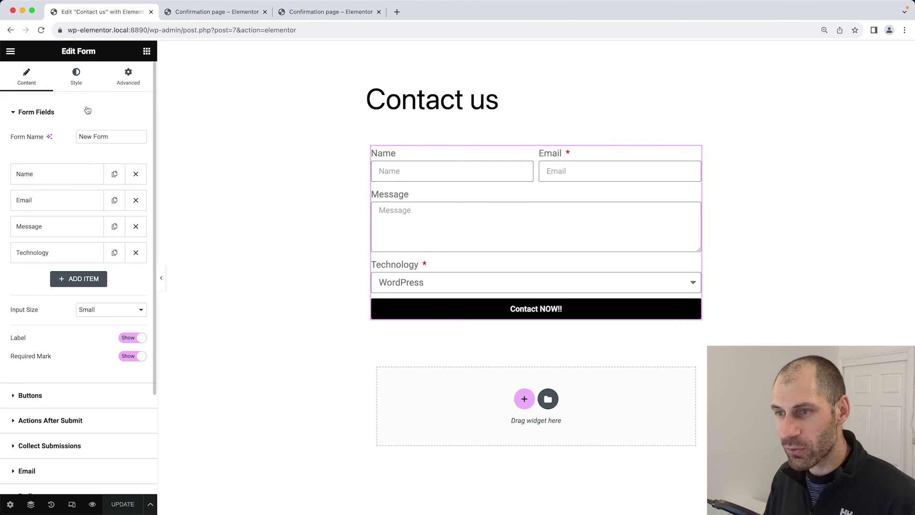
pyautogui.click(79, 281)
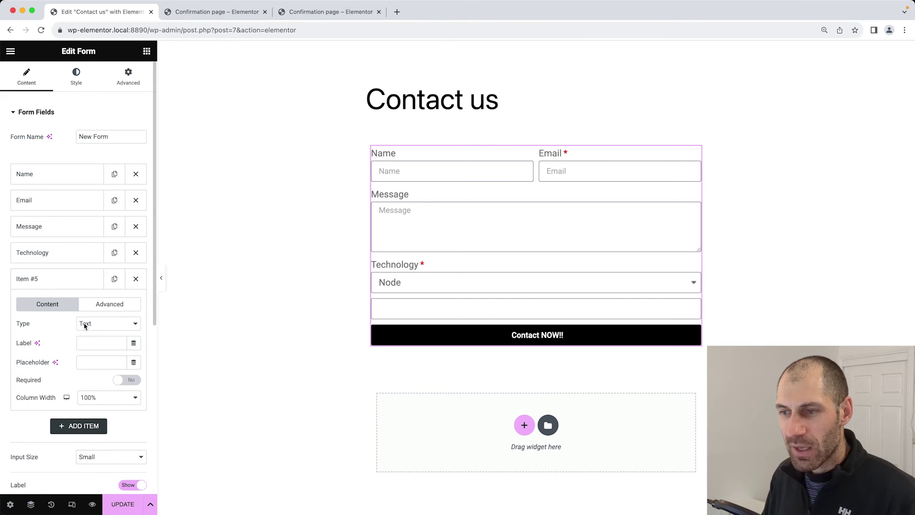
pyautogui.click(100, 326)
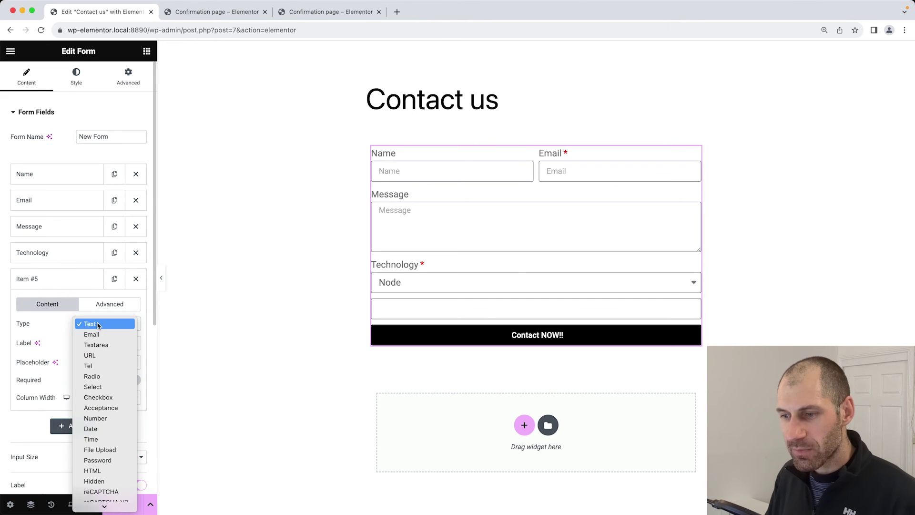
pyautogui.scroll(-1, 101, 353)
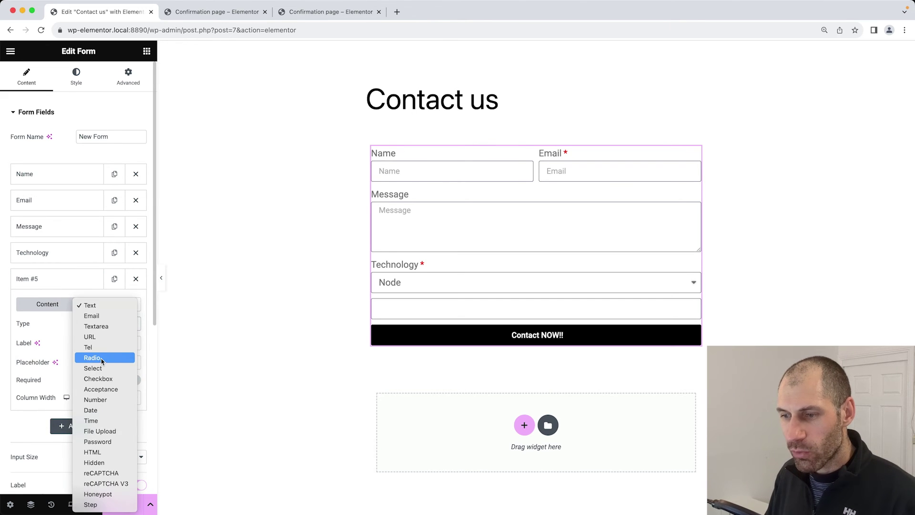
pyautogui.click(86, 505)
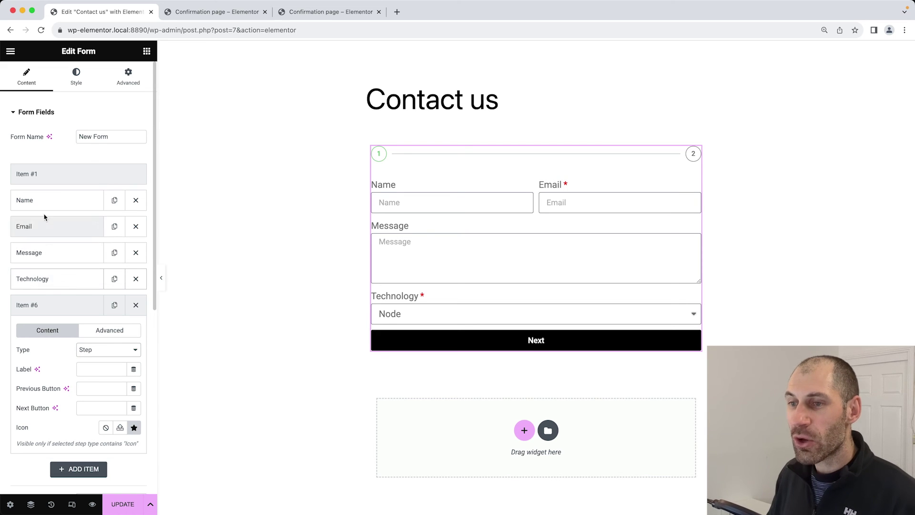
pyautogui.scroll(-1, 45, 298)
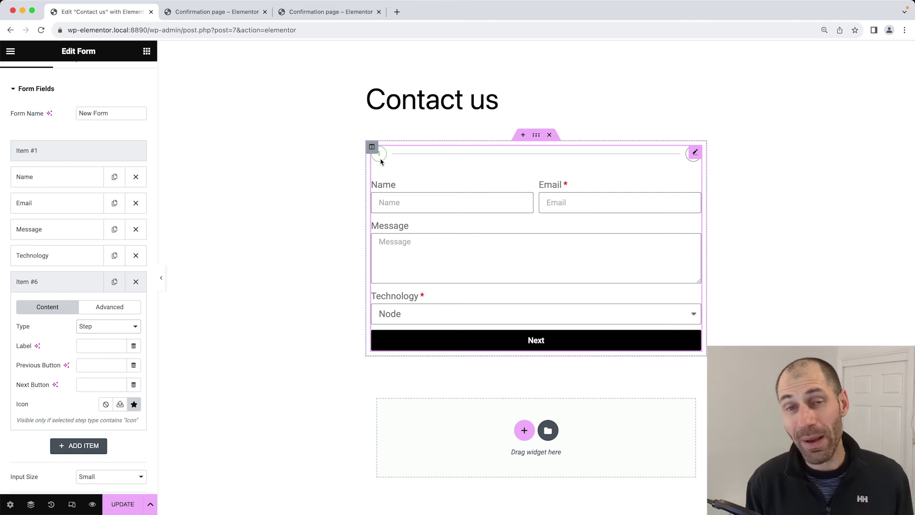
pyautogui.scroll(-4, 62, 362)
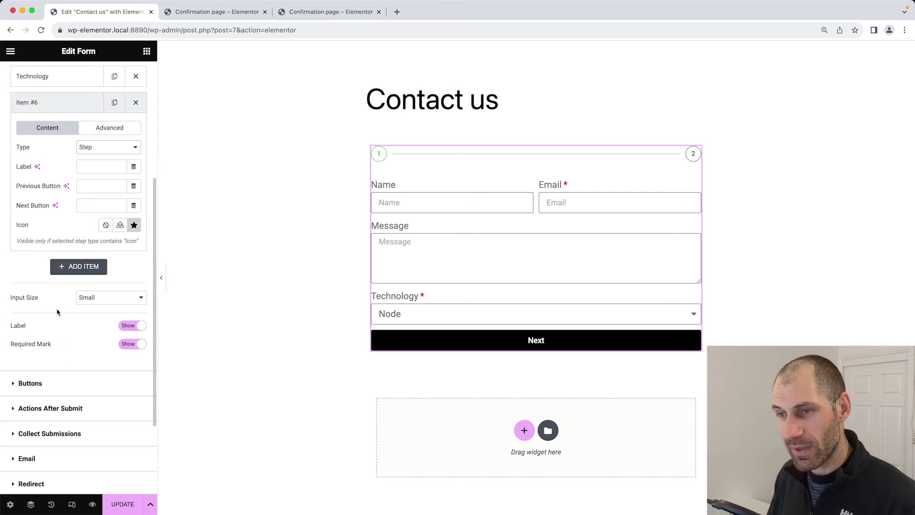
pyautogui.scroll(3, 53, 200)
pyautogui.click(58, 245)
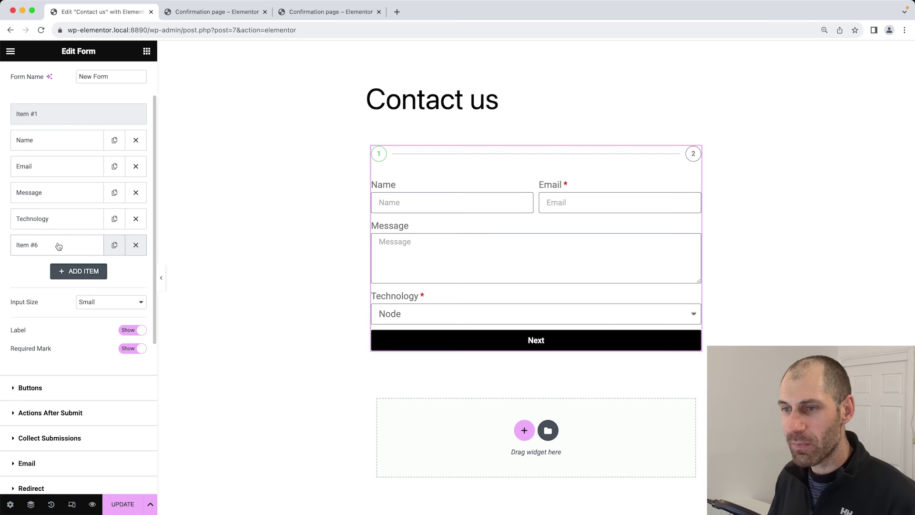
# Step: Add another item and label the two steps Contact and Message
pyautogui.click(76, 270)
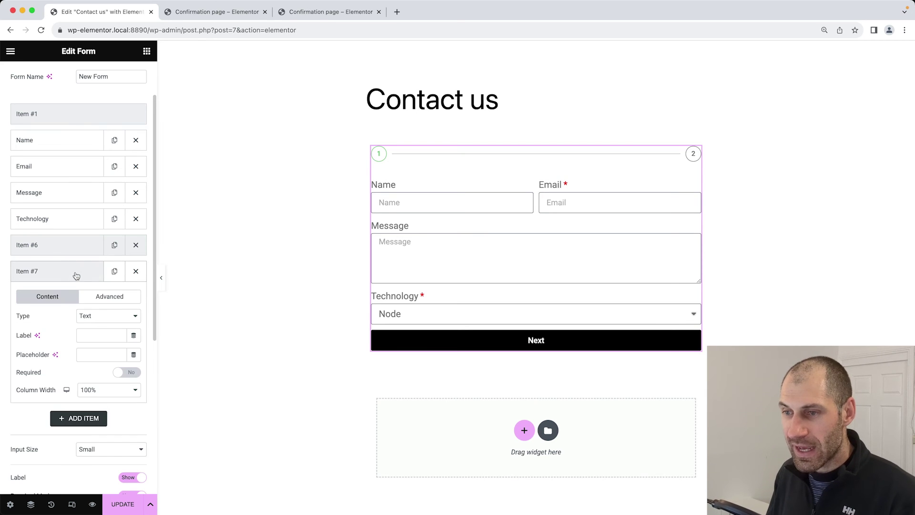
pyautogui.click(72, 114)
pyautogui.click(96, 158)
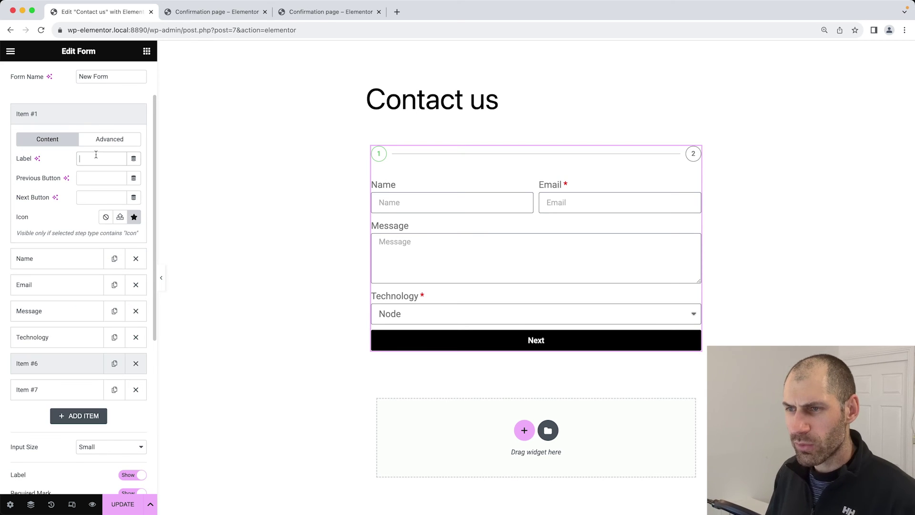
pyautogui.write('Contact')
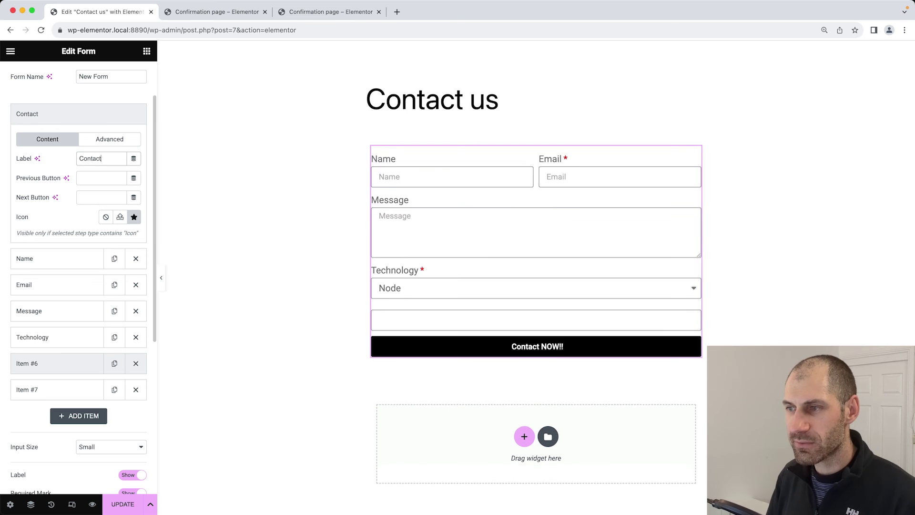
pyautogui.click(55, 365)
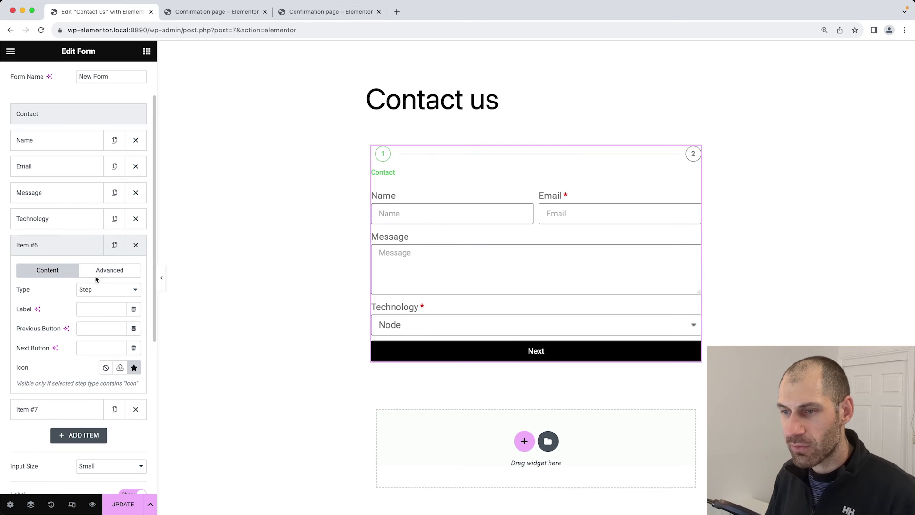
pyautogui.click(88, 309)
pyautogui.write('Message')
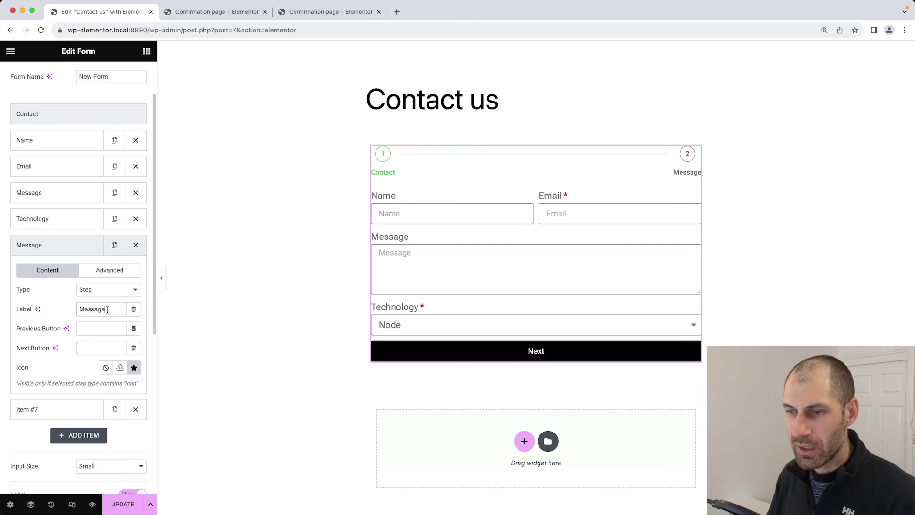
# Step: Label the newest field Technology, move the Message step above it, and update the page
pyautogui.scroll(-1, 90, 343)
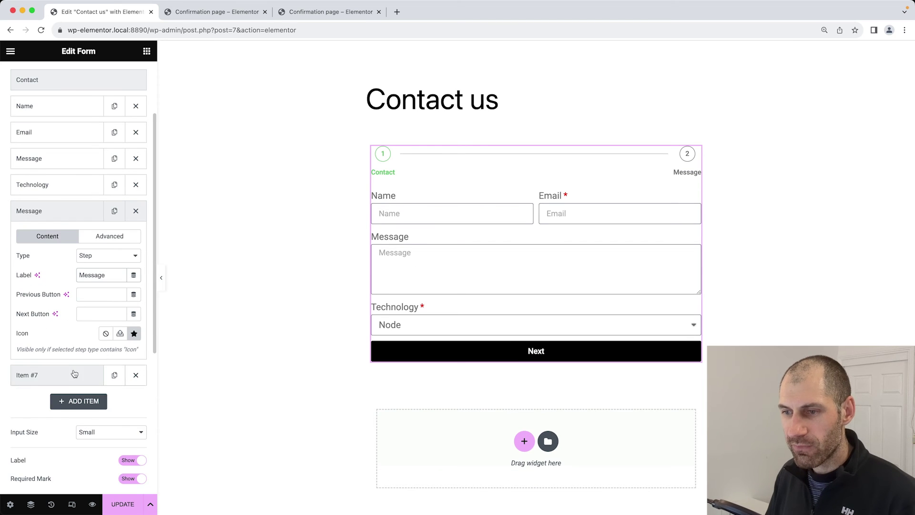
pyautogui.click(74, 375)
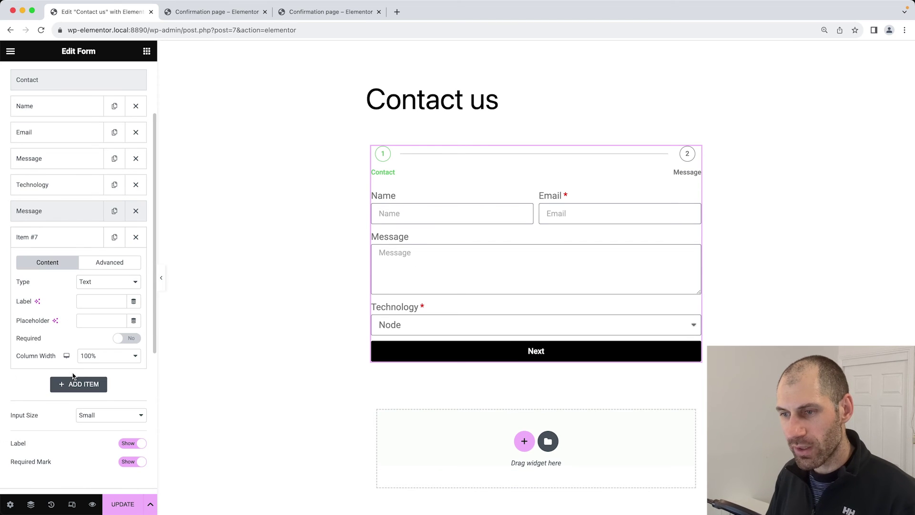
pyautogui.click(90, 298)
pyautogui.write('Technology')
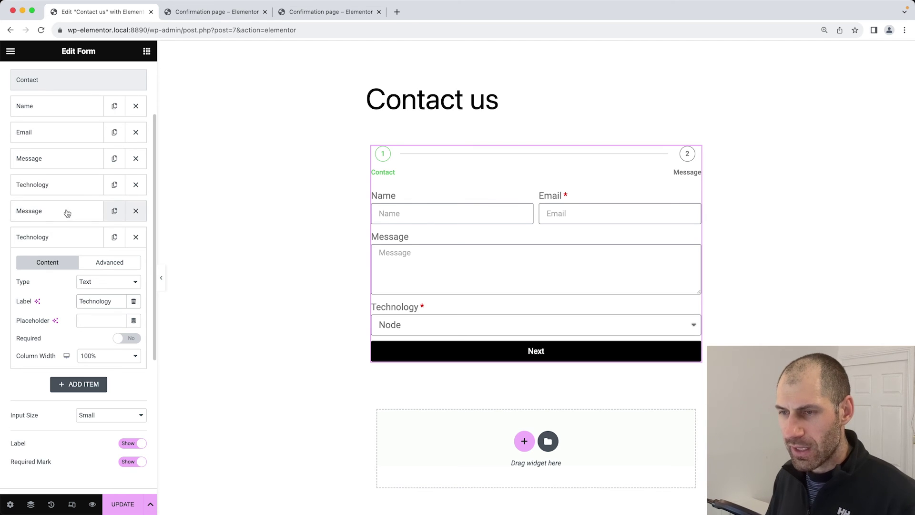
pyautogui.scroll(1, 50, 169)
pyautogui.moveTo(39, 239); pyautogui.dragTo(37, 191)
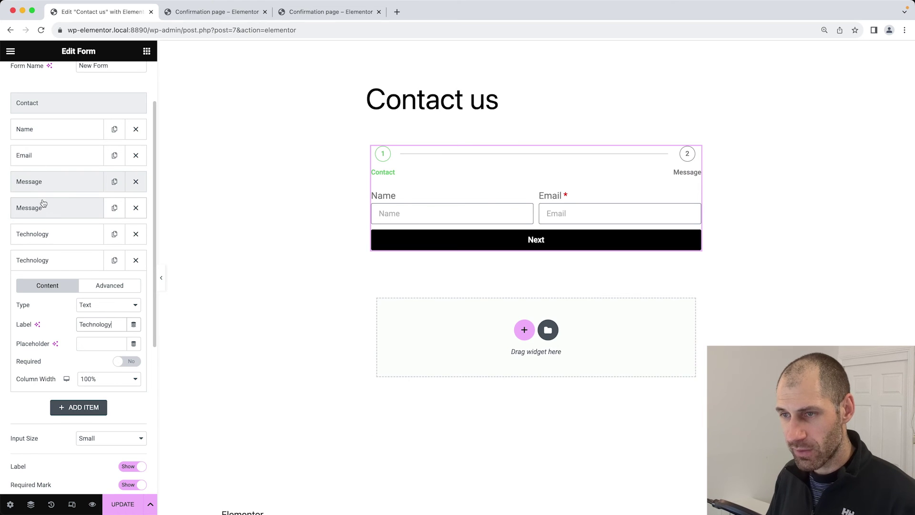
pyautogui.click(61, 267)
pyautogui.moveTo(49, 260); pyautogui.dragTo(45, 235)
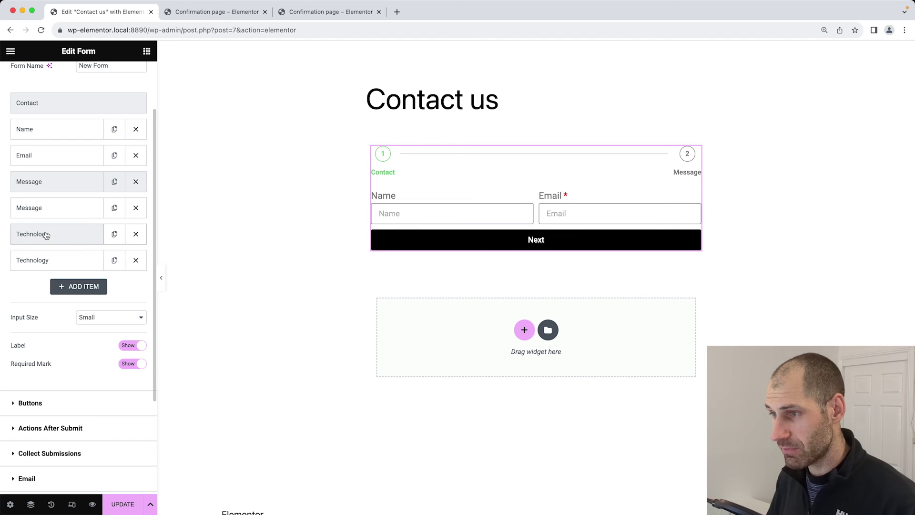
pyautogui.click(119, 511)
# Step: Reload the live Contact us page to check the new multi-step form
pyautogui.click(229, 12)
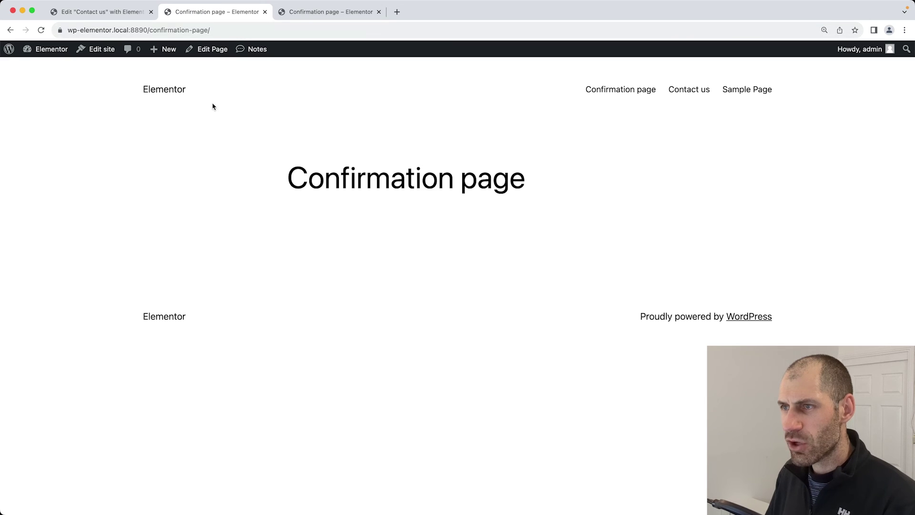
pyautogui.press('super+Left')
pyautogui.press('super+r')
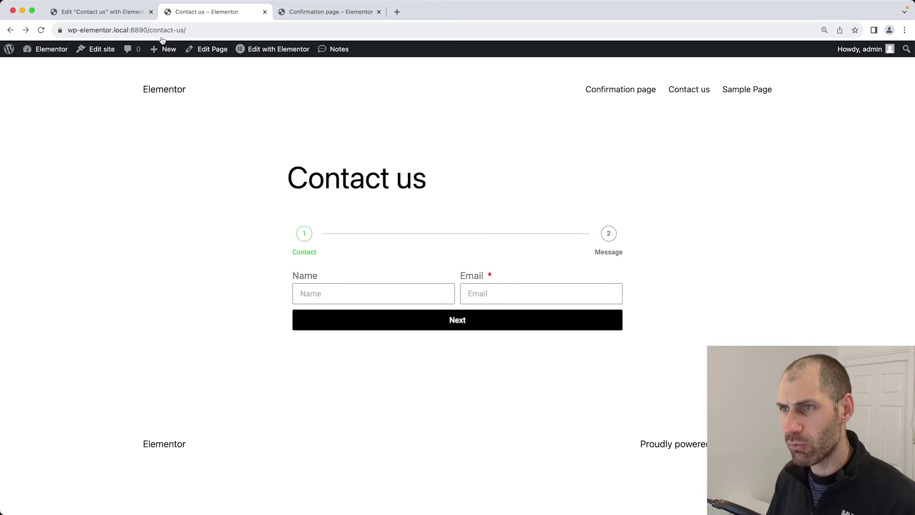
# Step: Change the Technology item's type to Step and update the page
pyautogui.click(115, 20)
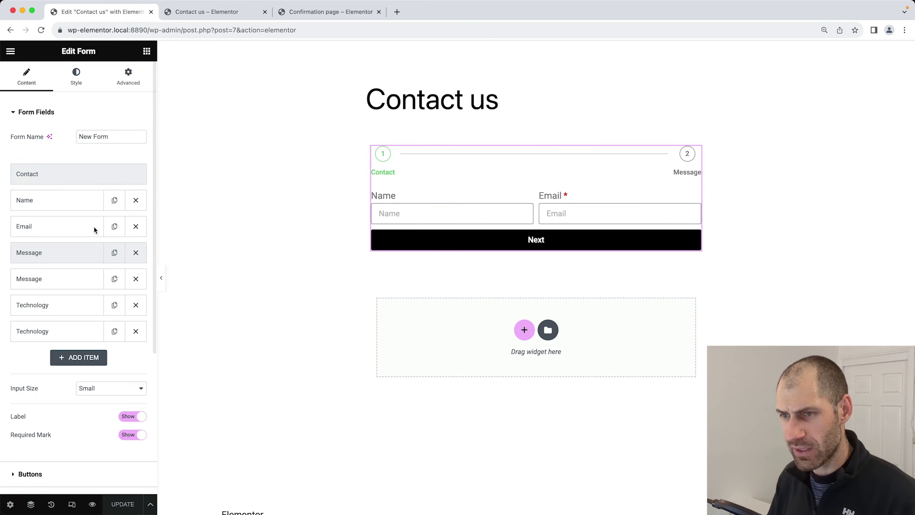
pyautogui.click(59, 333)
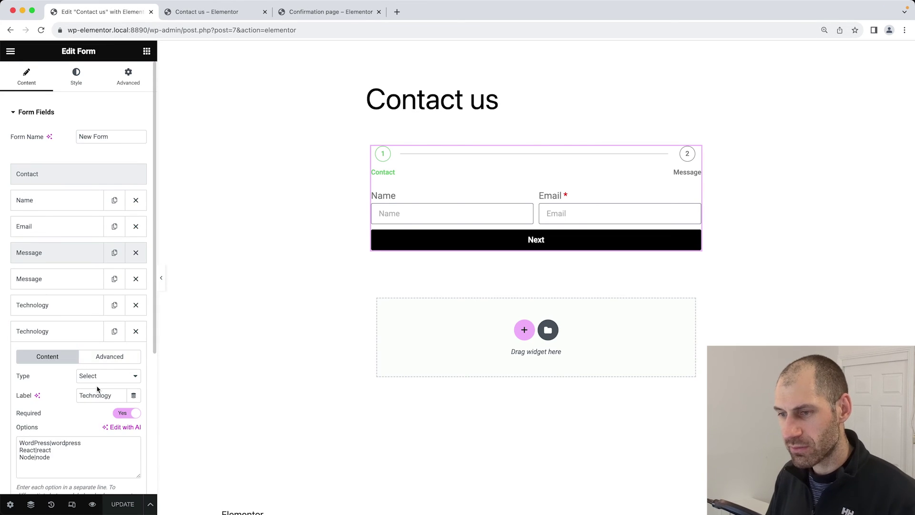
pyautogui.click(62, 313)
pyautogui.click(100, 351)
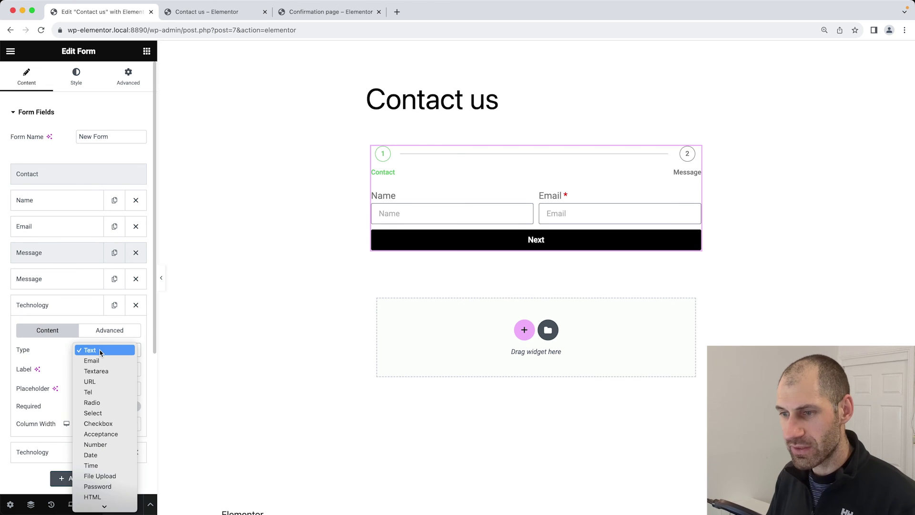
pyautogui.click(102, 505)
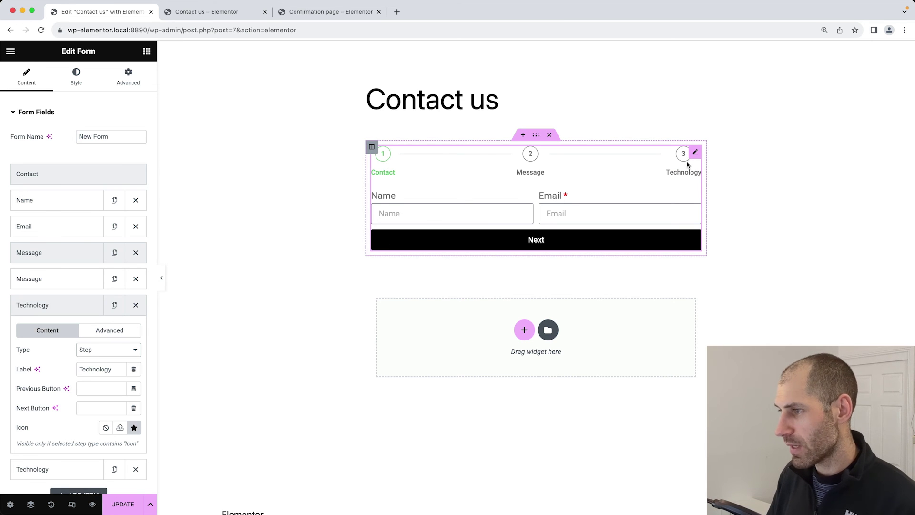
pyautogui.click(38, 305)
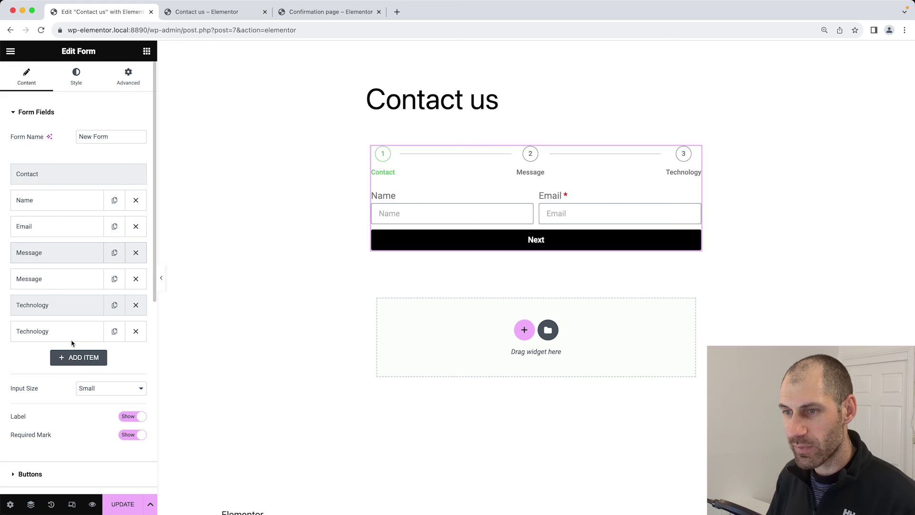
pyautogui.scroll(-5, 114, 396)
pyautogui.click(135, 499)
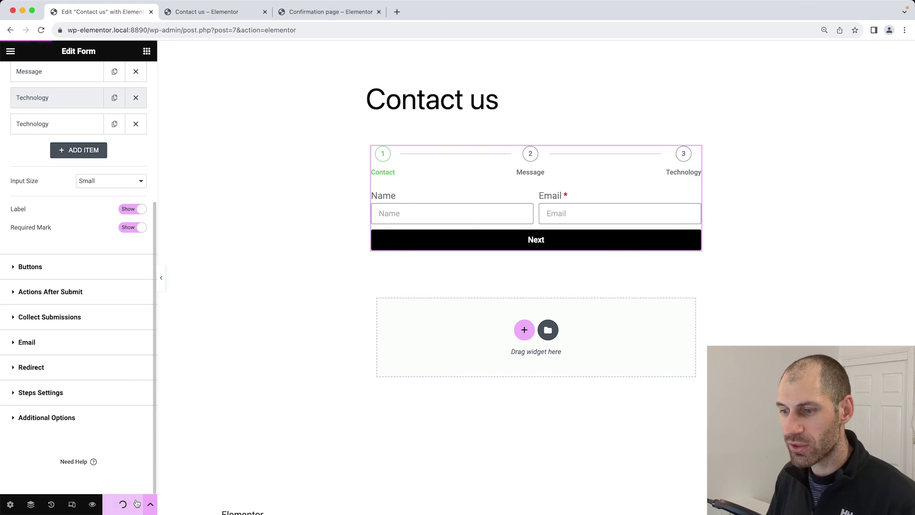
pyautogui.click(210, 12)
# Step: Reload the live form, enter a test name and valid email, and reach the Message step
pyautogui.press('super+r')
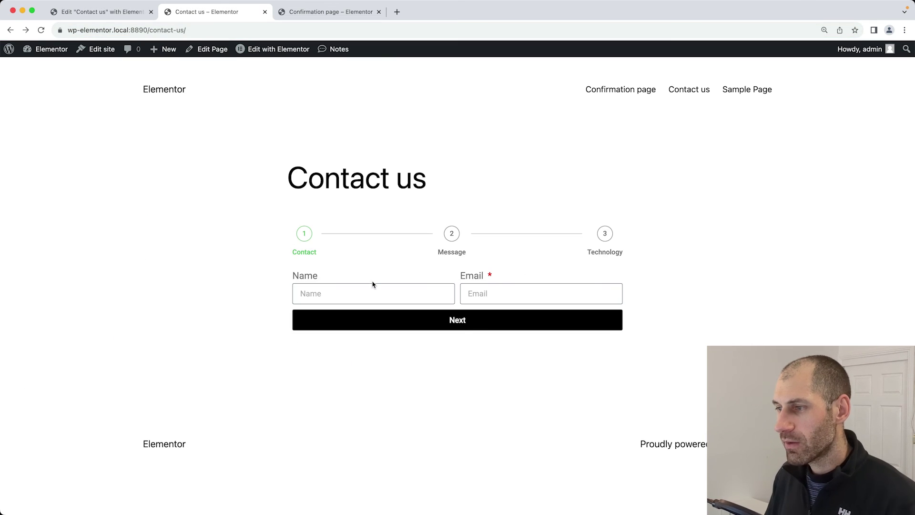
pyautogui.click(453, 296)
pyautogui.write('aoeuaoe')
pyautogui.press('Tab')
pyautogui.write('uaeou')
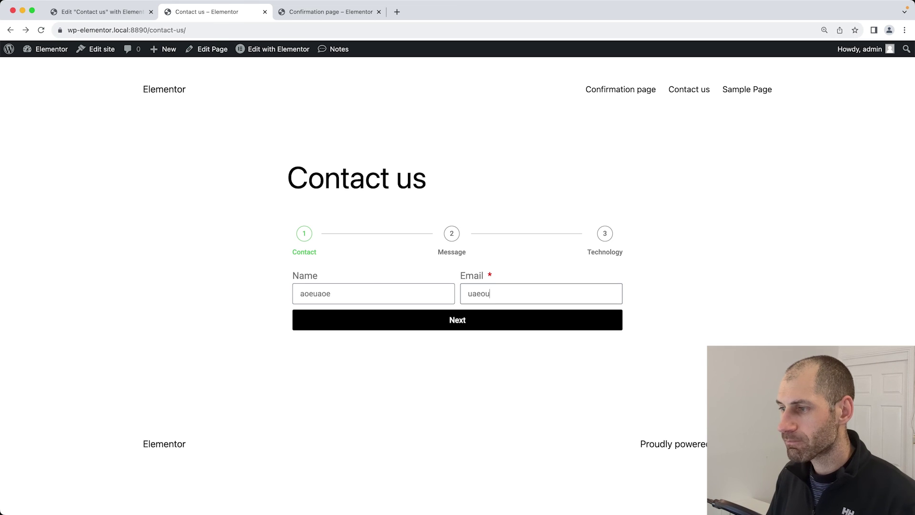
pyautogui.click(465, 323)
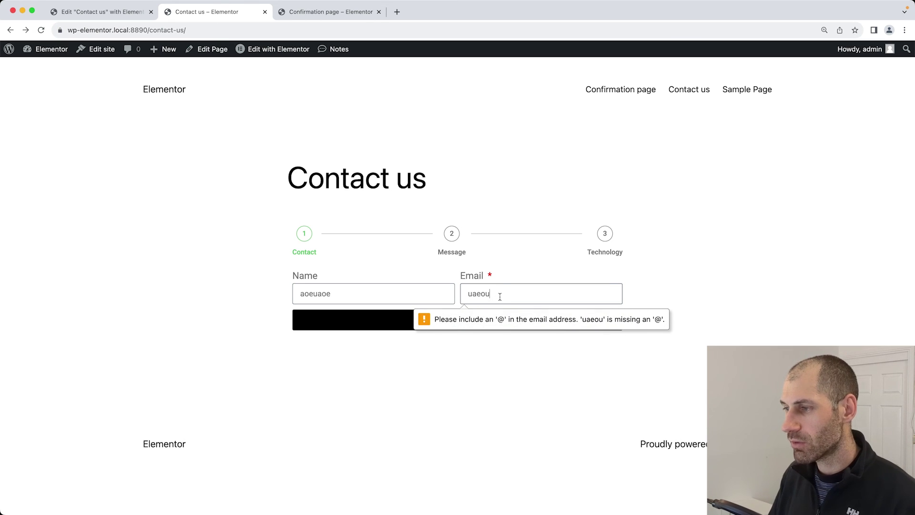
pyautogui.write('@nohenuth.com')
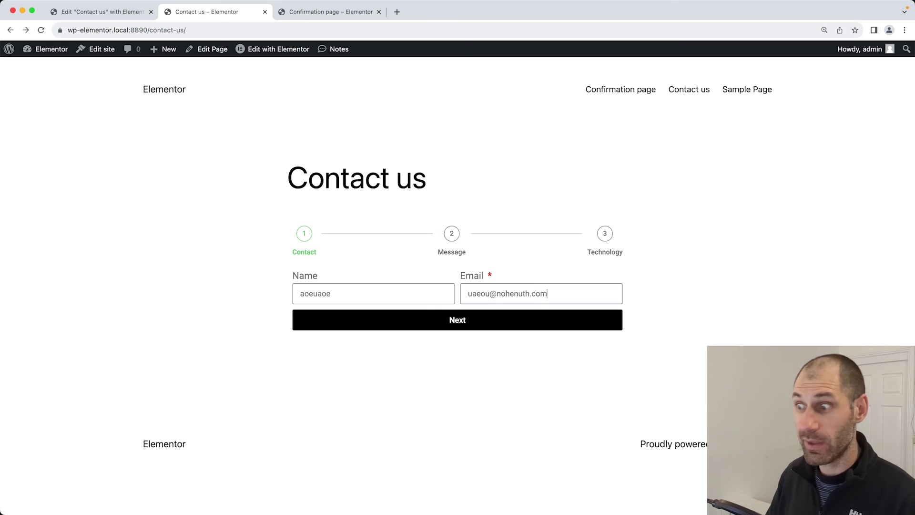
pyautogui.click(452, 326)
# Step: Enter a test message and advance to the Technology step
pyautogui.click(378, 301)
pyautogui.write('aoeuaoeu')
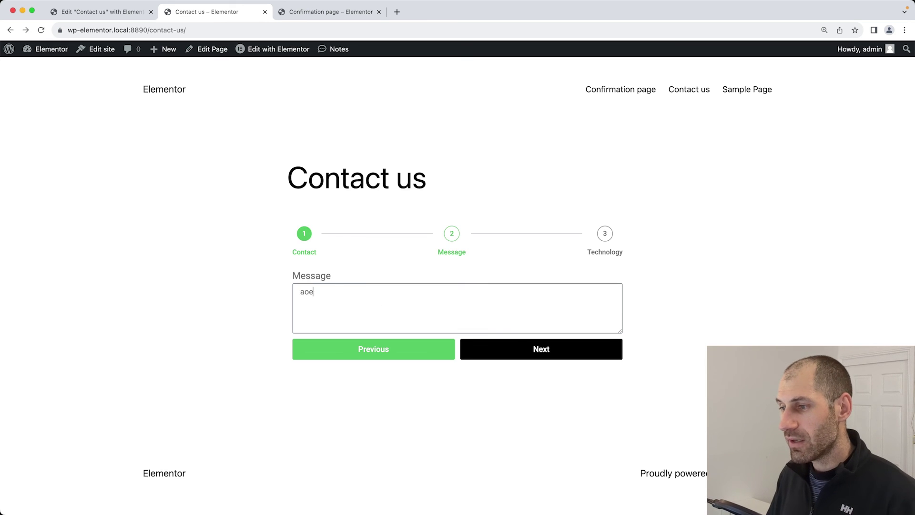
pyautogui.click(352, 349)
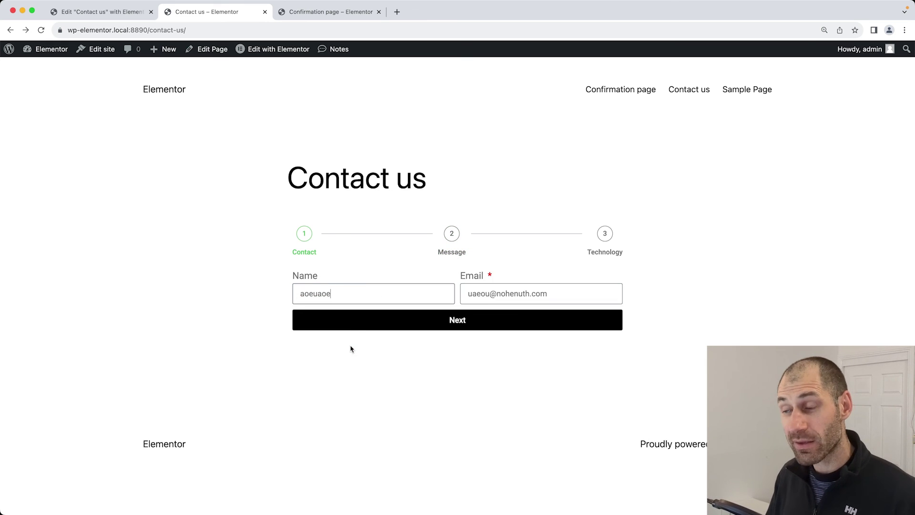
pyautogui.click(380, 320)
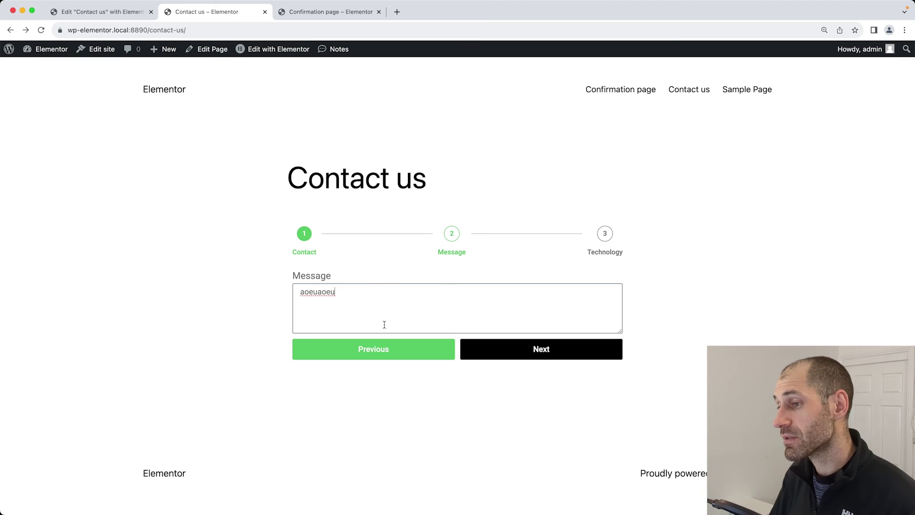
pyautogui.press('super+a')
pyautogui.write('aoeuaoeuao')
pyautogui.click(513, 348)
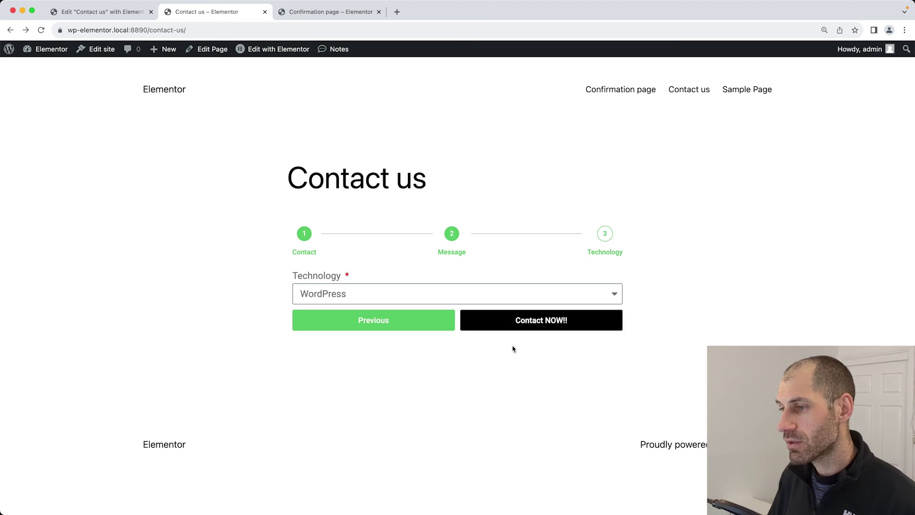
# Step: Choose React, submit to reach the Confirmation page, then return to the editor
pyautogui.click(448, 301)
pyautogui.click(448, 311)
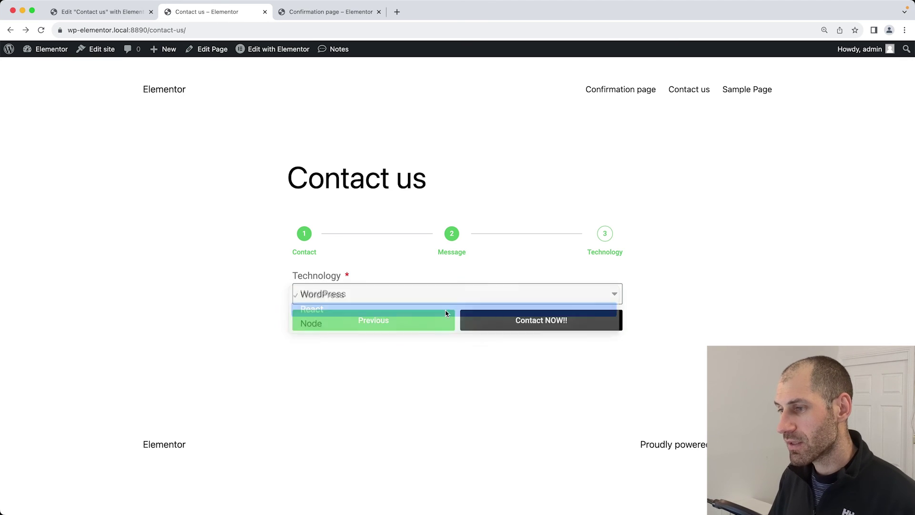
pyautogui.click(493, 326)
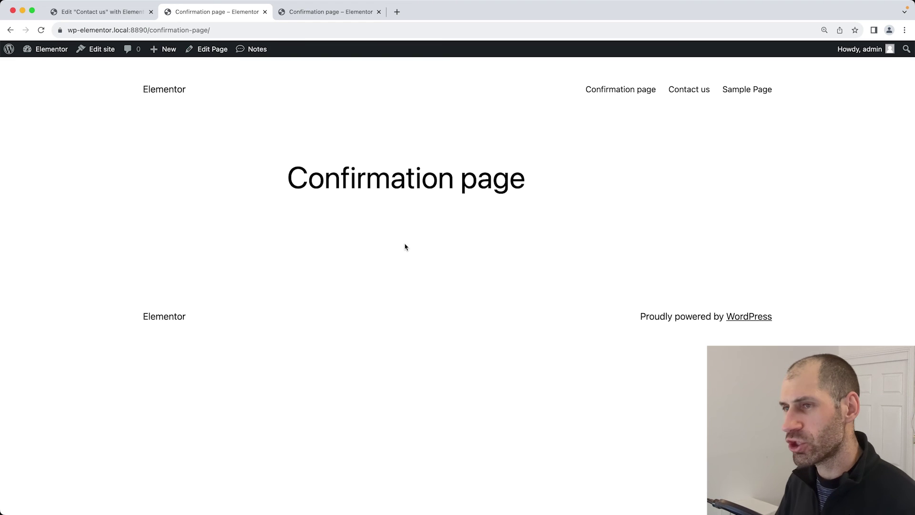
pyautogui.hotkey('ctrl', 'shift', 'Tab')
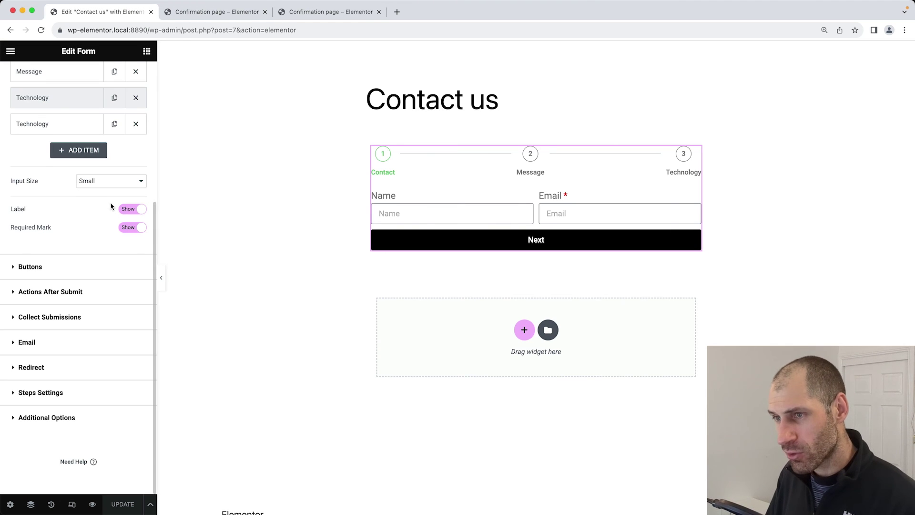
pyautogui.scroll(5, 111, 206)
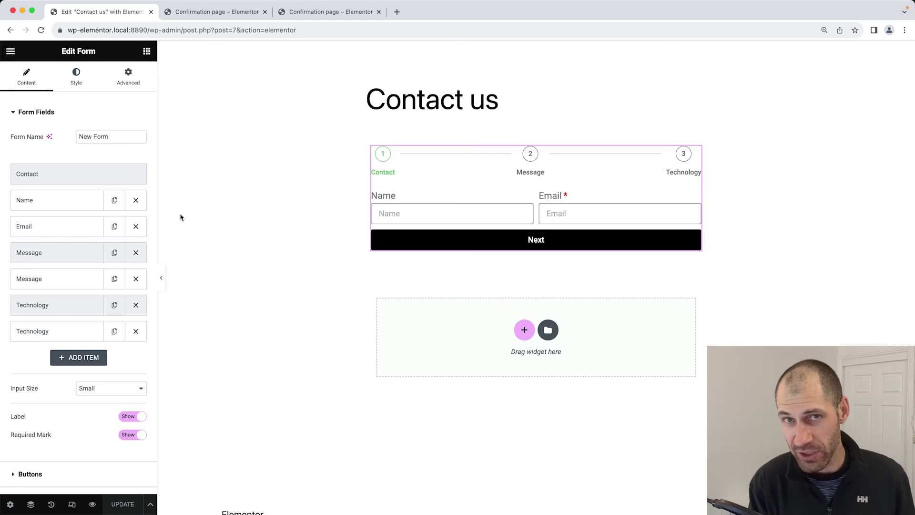
# Step: Filter the template library blocks to Contact and preview the Contact Us block
pyautogui.click(556, 341)
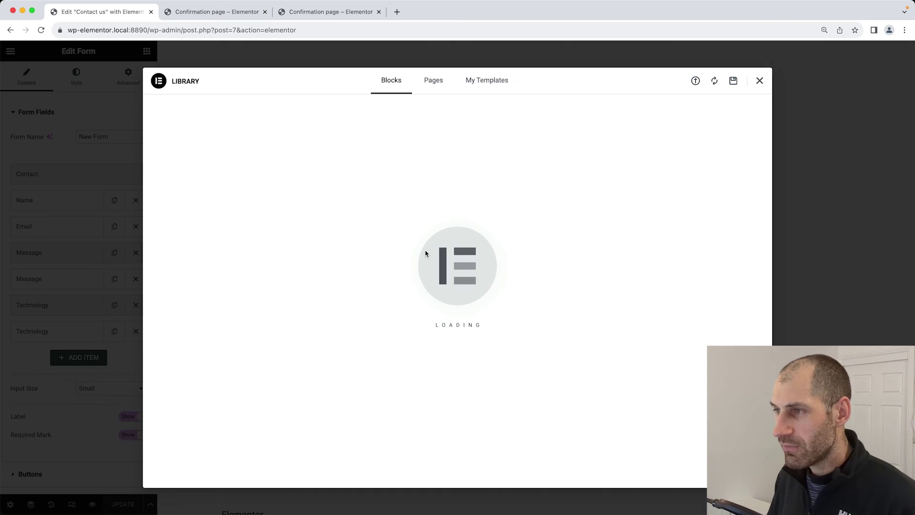
pyautogui.click(207, 115)
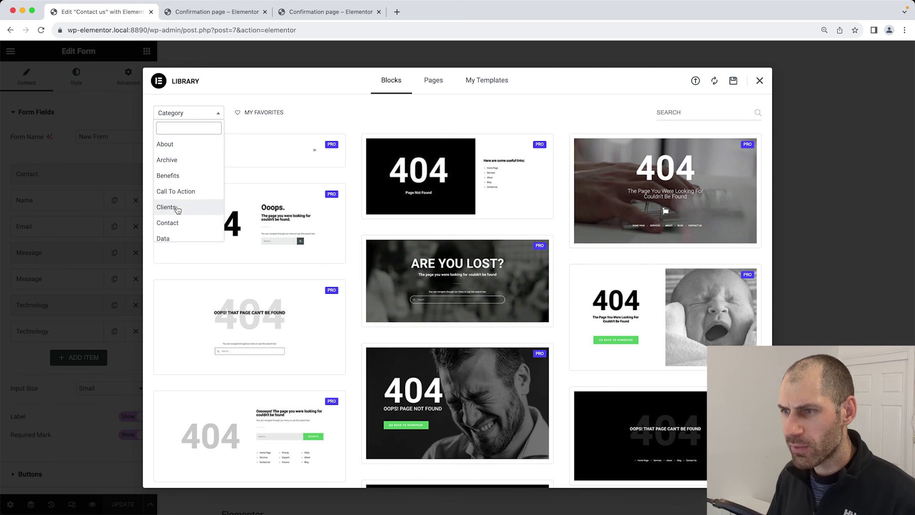
pyautogui.click(178, 223)
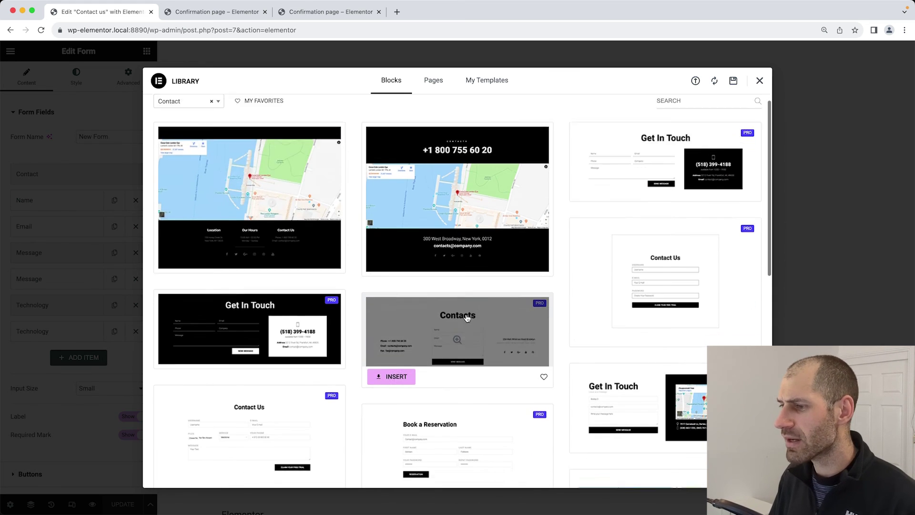
pyautogui.scroll(-3, 467, 310)
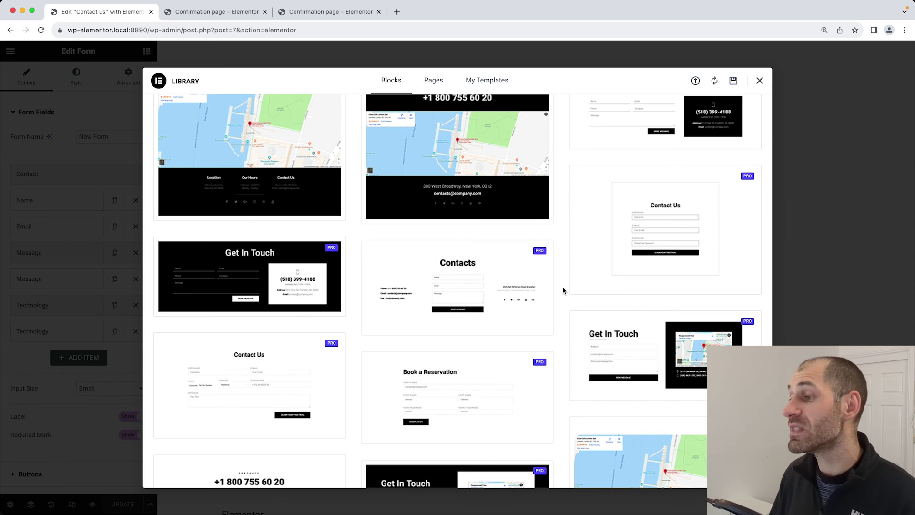
pyautogui.moveTo(629, 251)
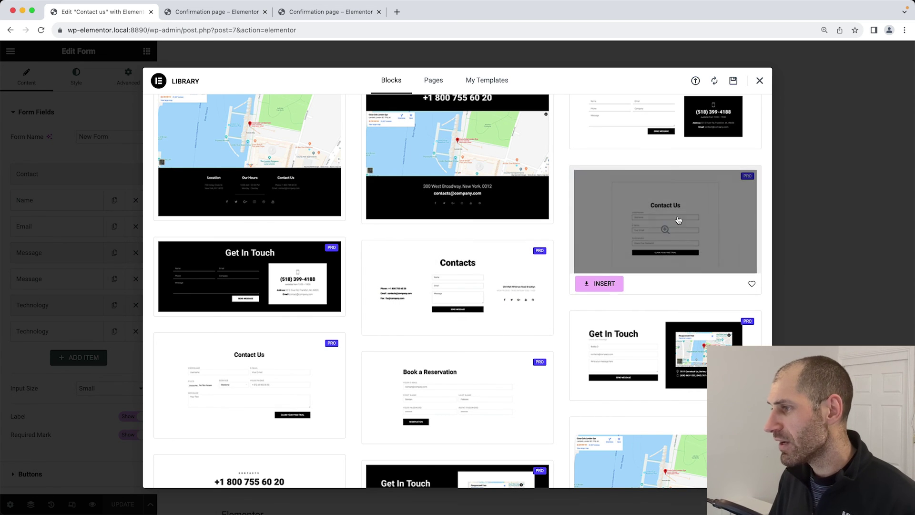
pyautogui.click(652, 231)
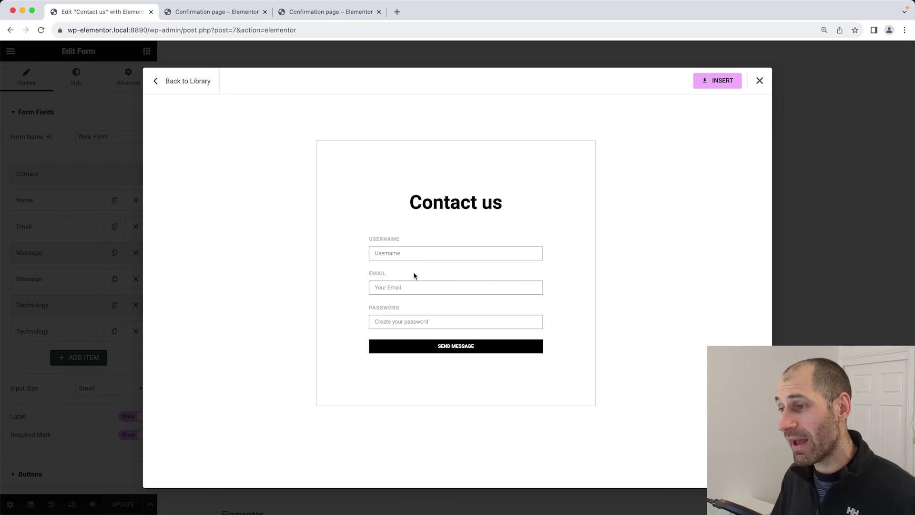
pyautogui.click(180, 81)
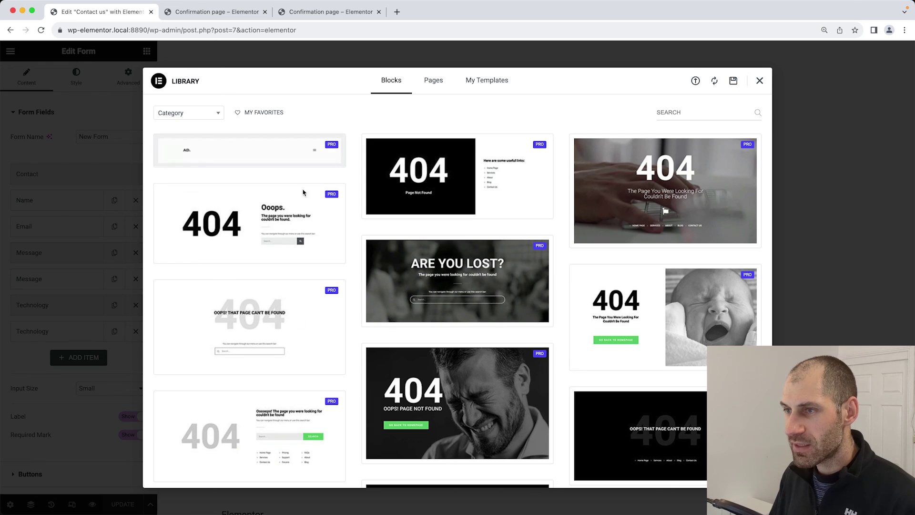
# Step: Filter the library to Subscribe and insert the Subscribe To Our Newsletter block
pyautogui.click(201, 115)
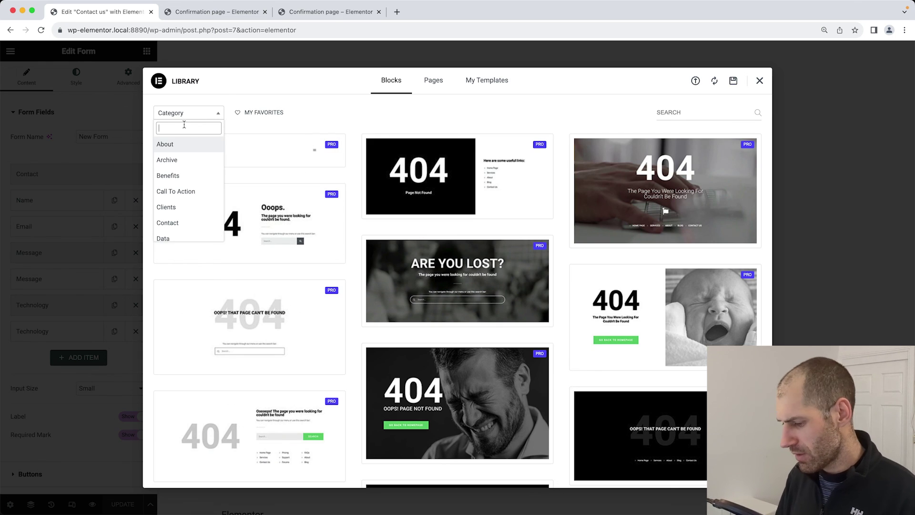
pyautogui.write('new')
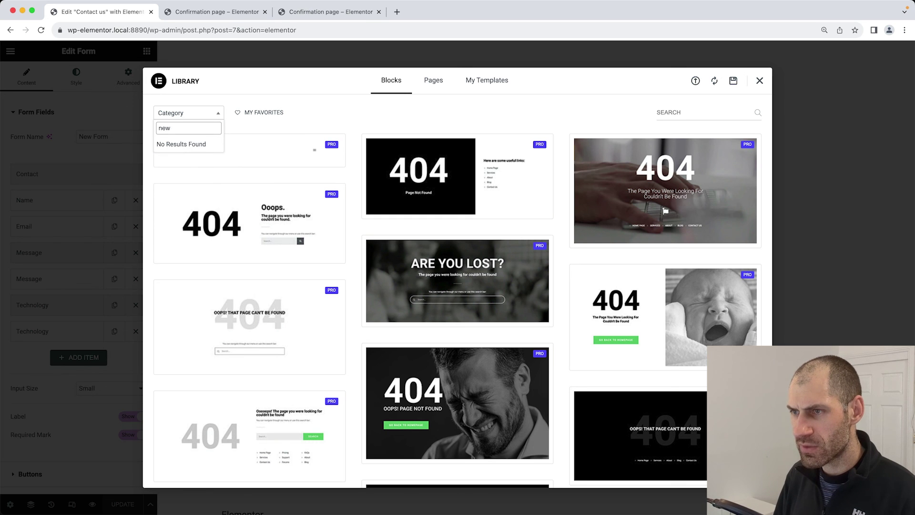
pyautogui.press('BackSpace')
pyautogui.press('BackSpace')
pyautogui.press('BackSpace')
pyautogui.write('sub')
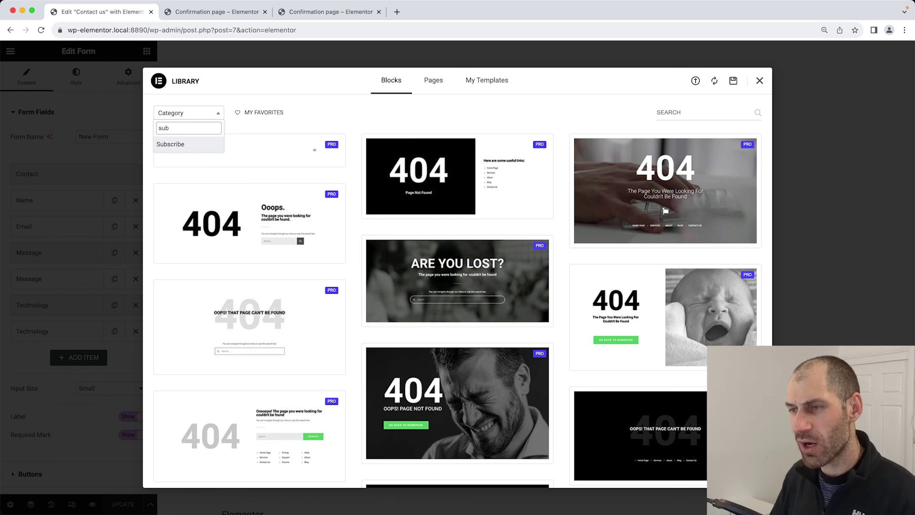
pyautogui.click(181, 144)
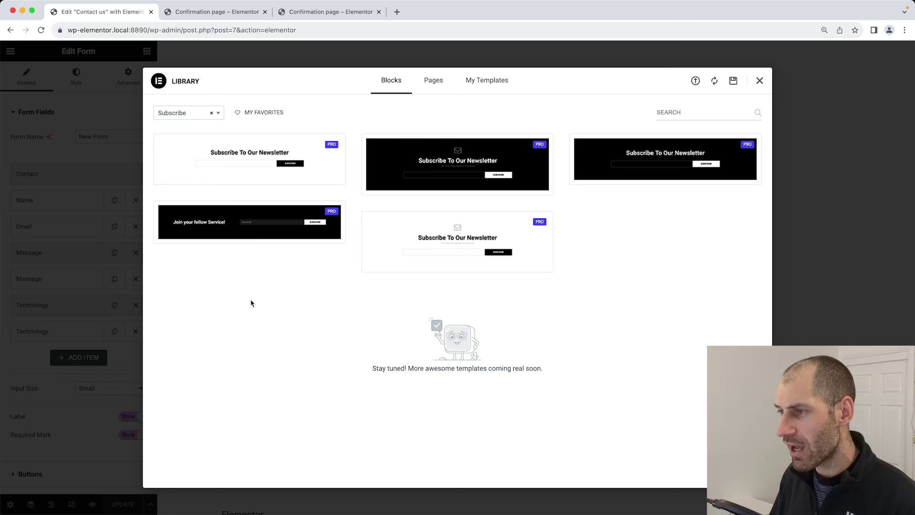
pyautogui.moveTo(391, 187)
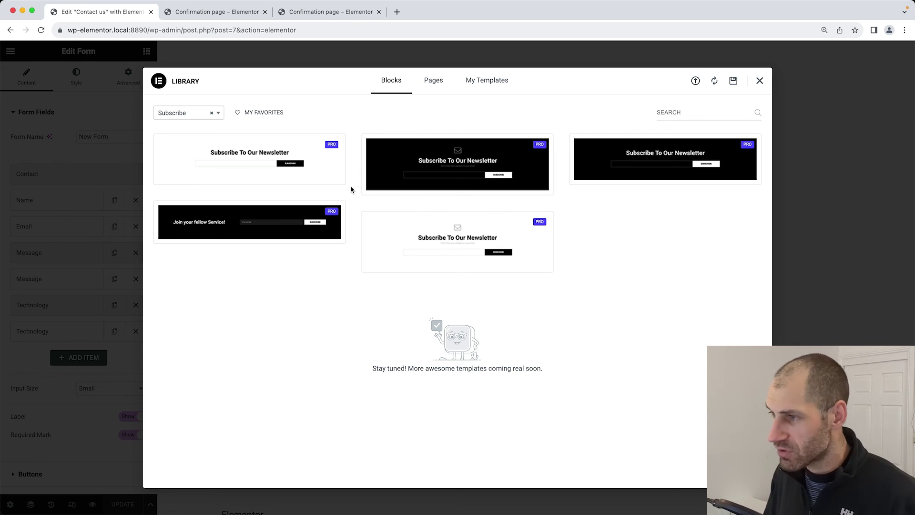
pyautogui.click(454, 231)
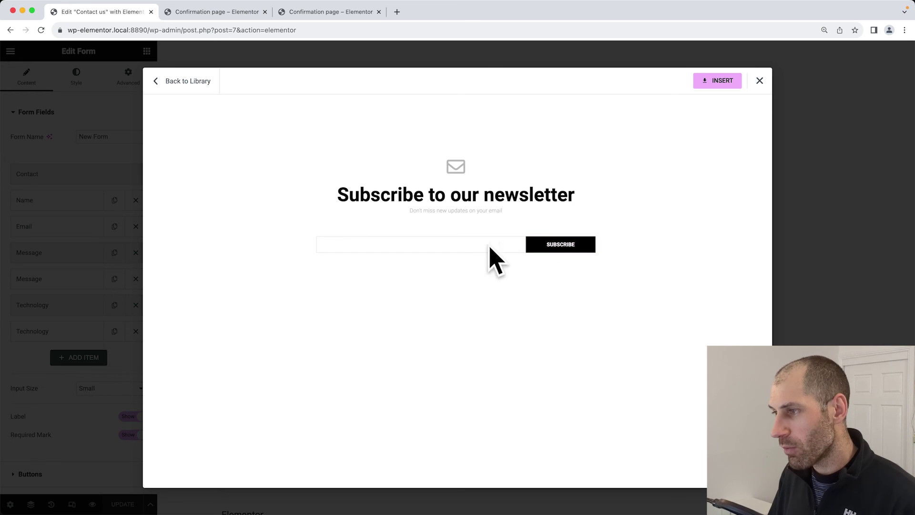
pyautogui.click(715, 80)
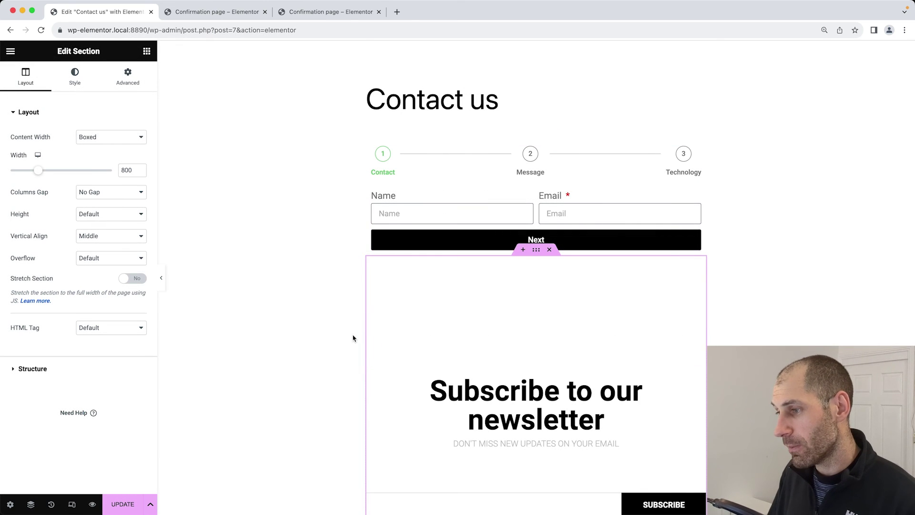
# Step: Select the newsletter's email input to show its Edit Form settings
pyautogui.scroll(-7, 372, 339)
pyautogui.click(534, 183)
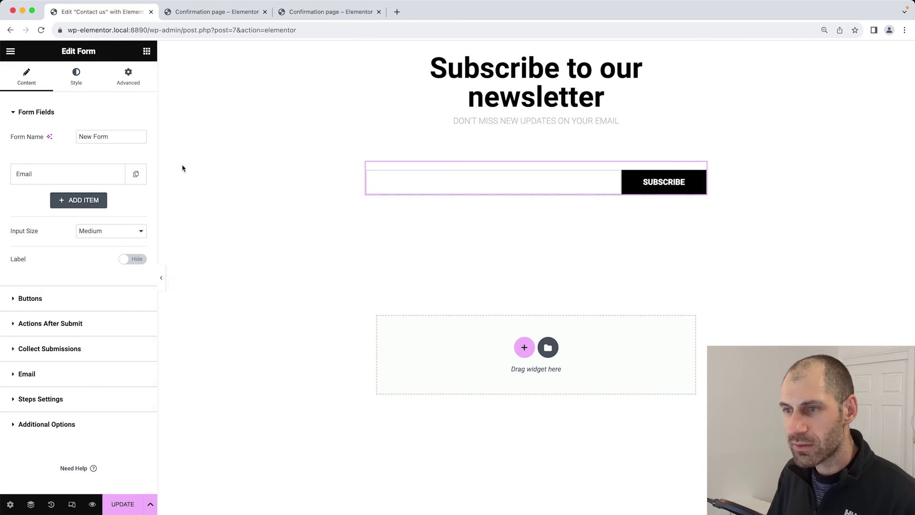